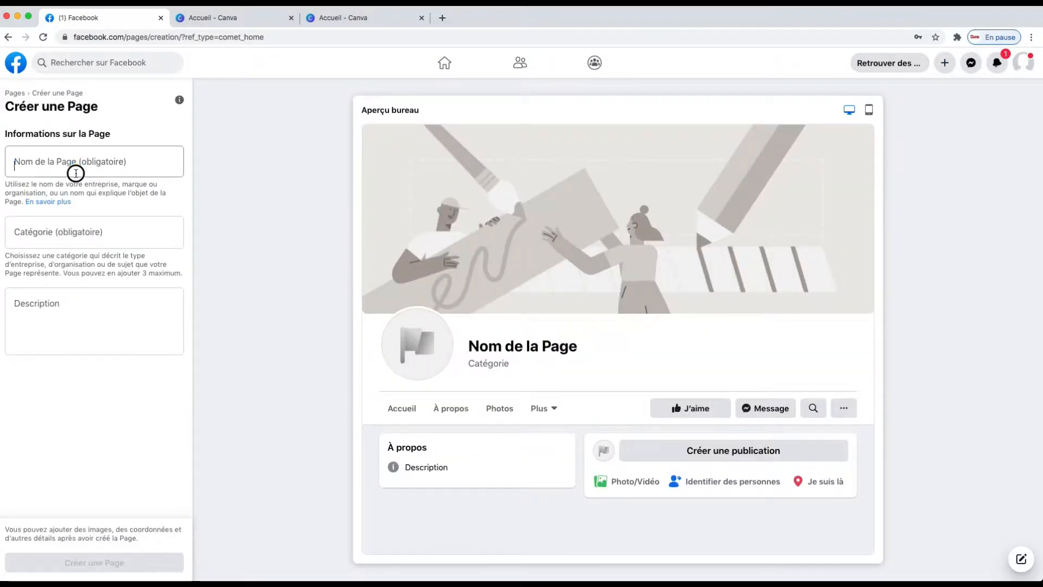
# Enter Tacha Boutik as the new Facebook page's name.
pyautogui.click(77, 169)
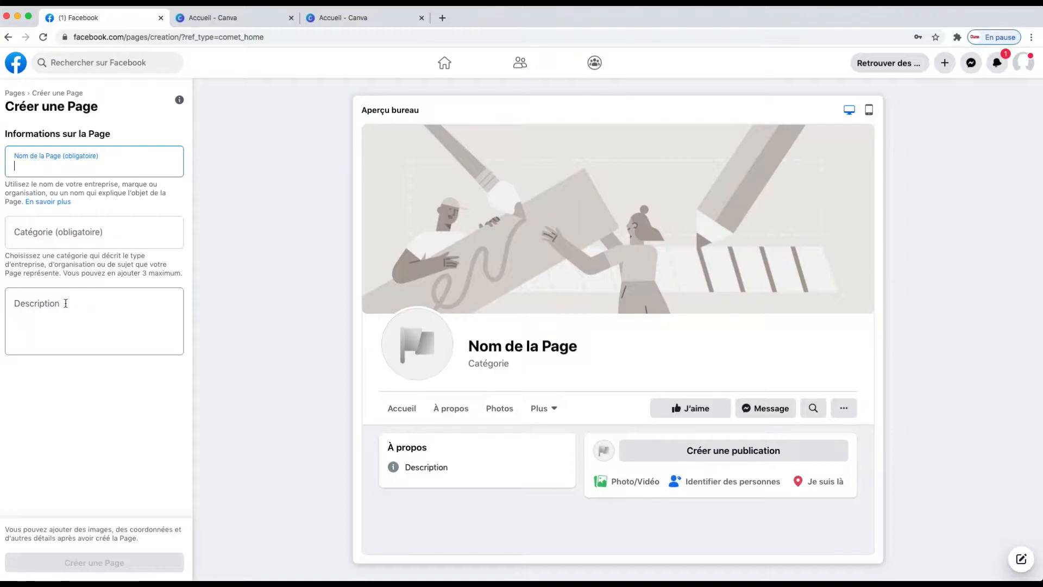
pyautogui.write('T')
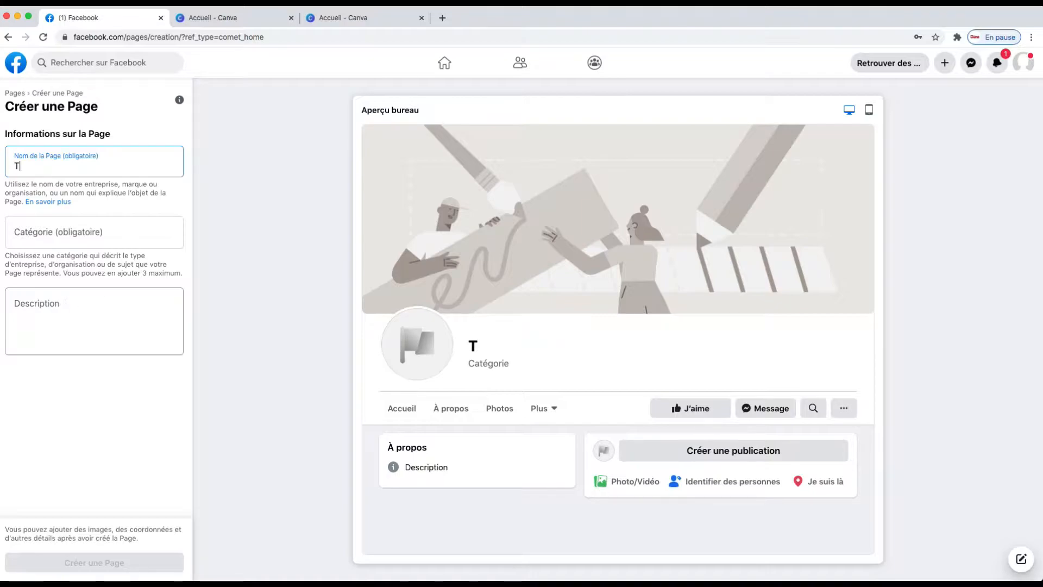
pyautogui.write('acha')
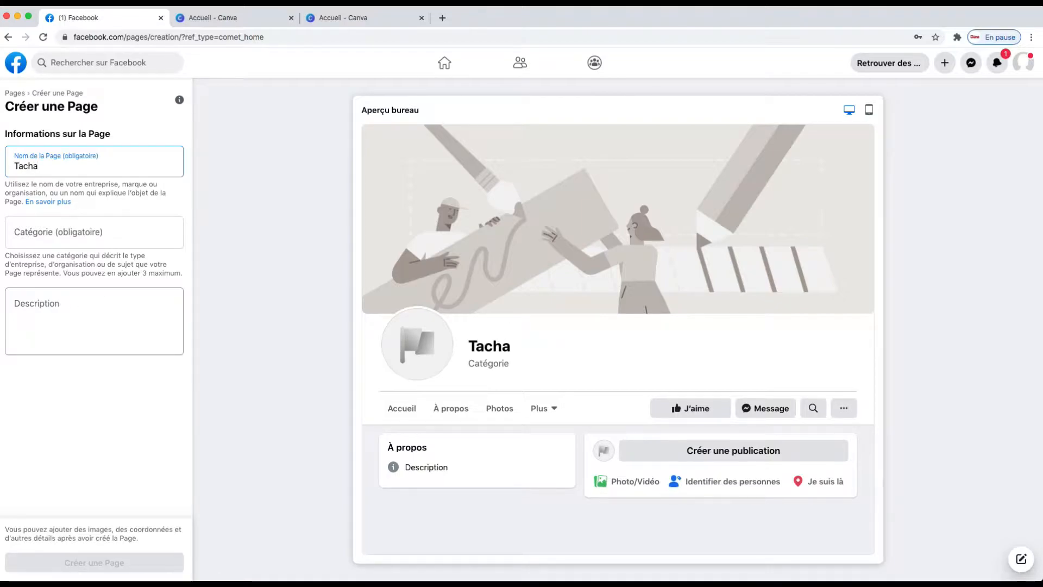
pyautogui.write(' B')
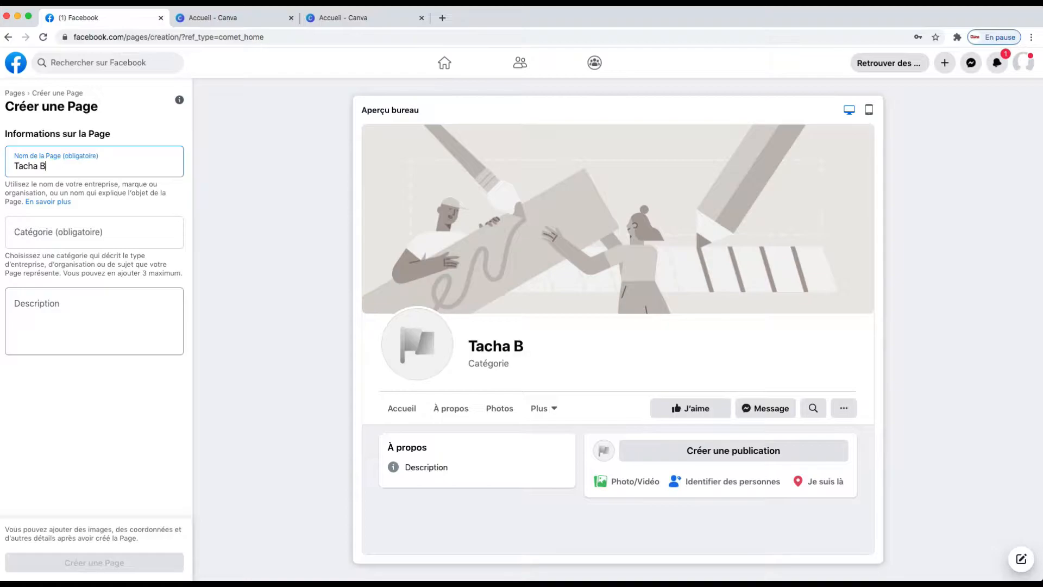
pyautogui.write('outique')
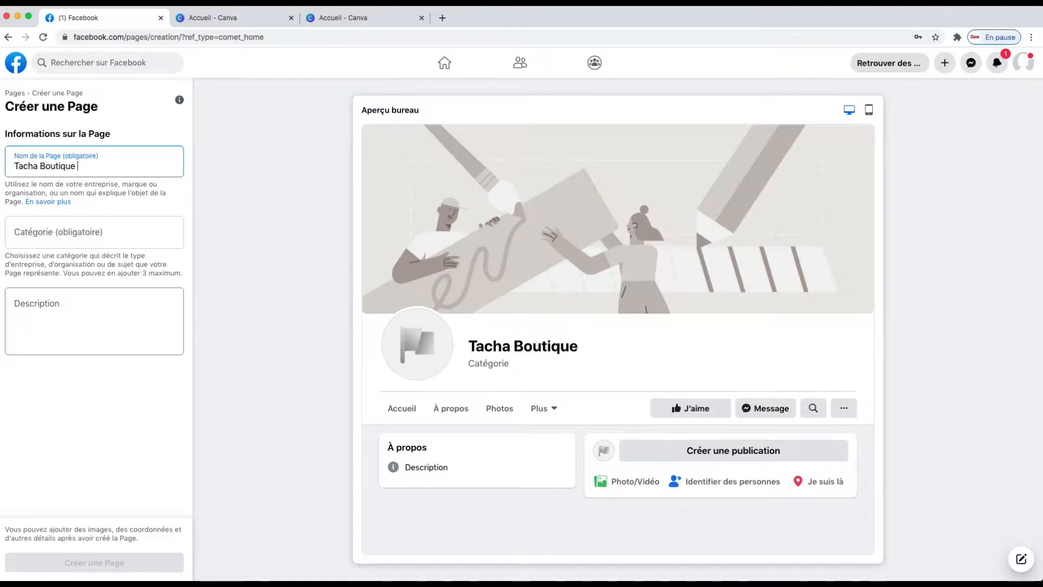
pyautogui.press('BackSpace')
pyautogui.press('BackSpace')
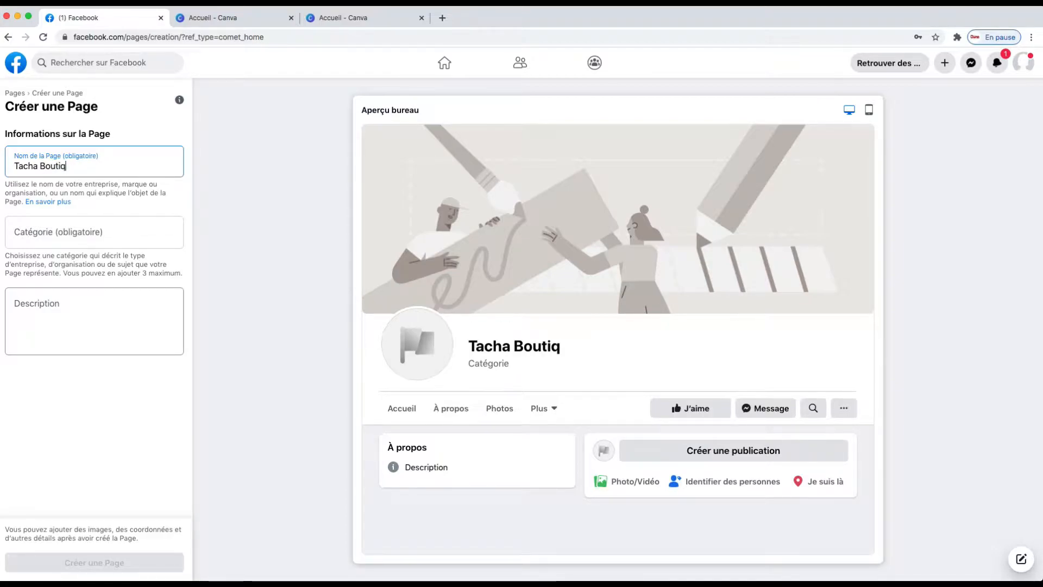
pyautogui.write('k')
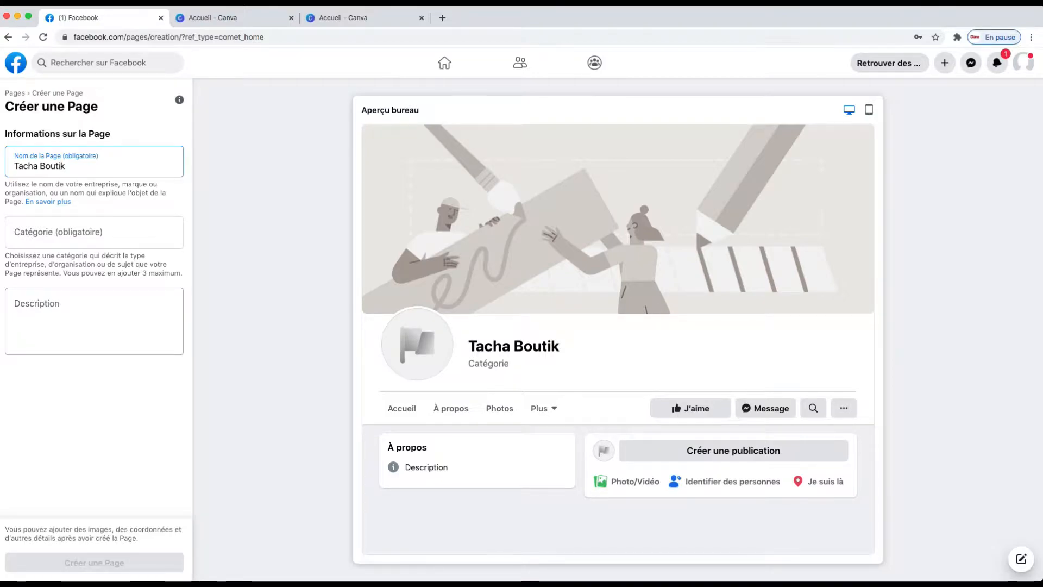
# Set the page category to Shopping et vente au détail by searching for sho.
pyautogui.click(49, 238)
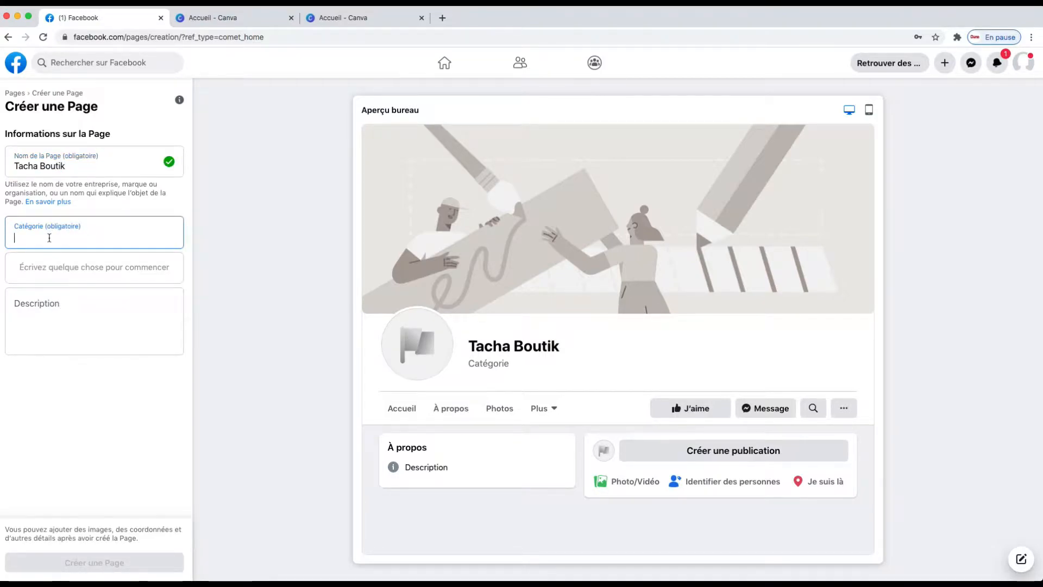
pyautogui.write('sho')
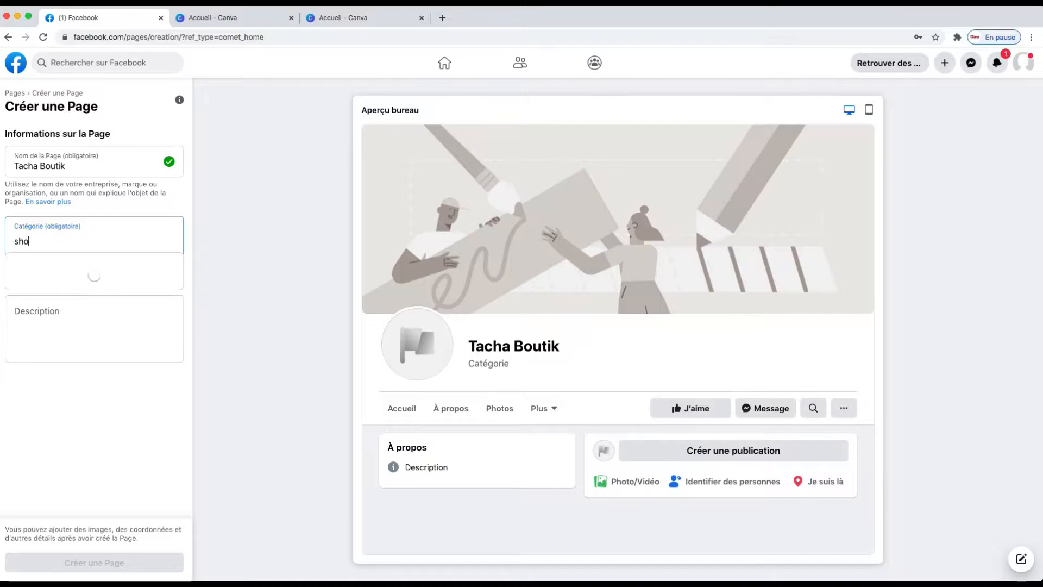
pyautogui.click(58, 267)
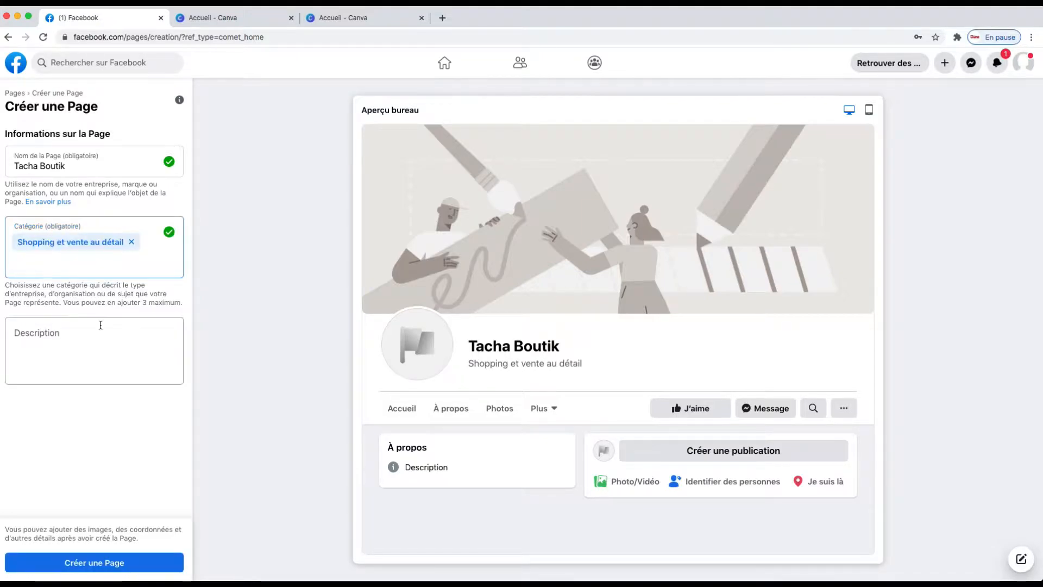
# Create the page without entering a description.
pyautogui.click(68, 338)
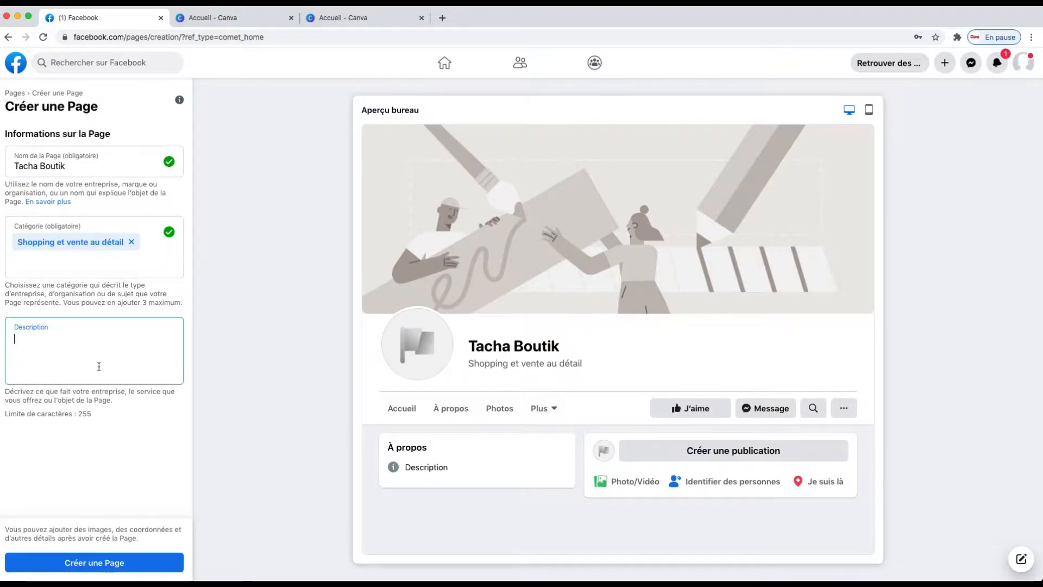
pyautogui.click(89, 562)
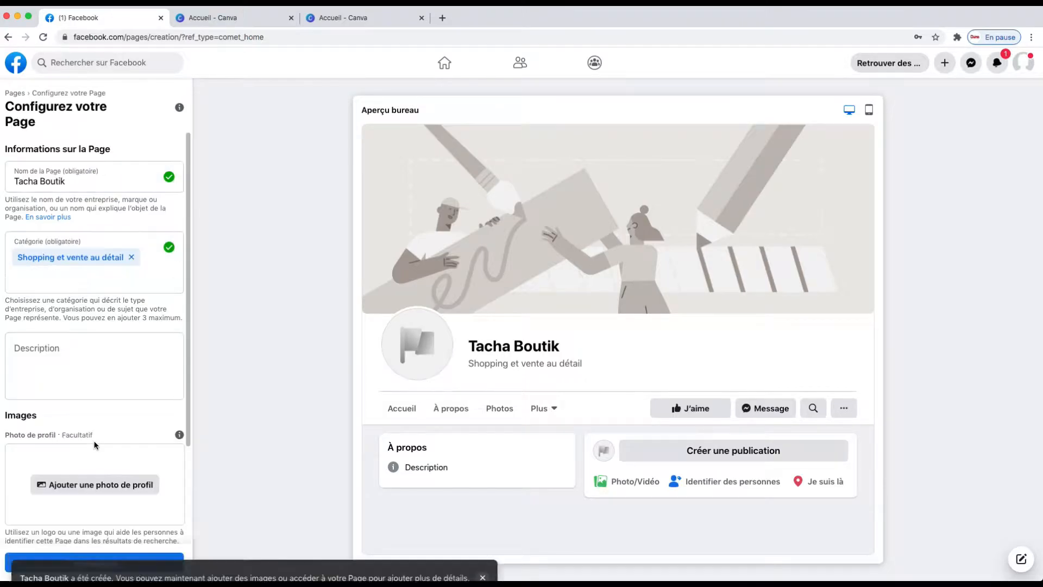
pyautogui.scroll(-5, 118, 385)
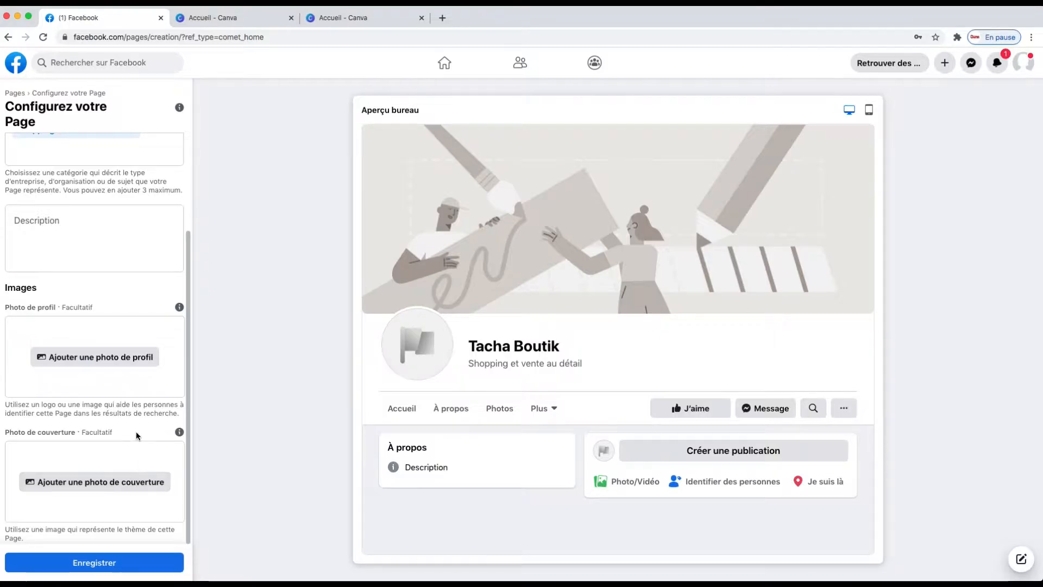
# Switch to Canva, close the duplicate Canva tab and start a new Facebook cover design.
pyautogui.click(243, 20)
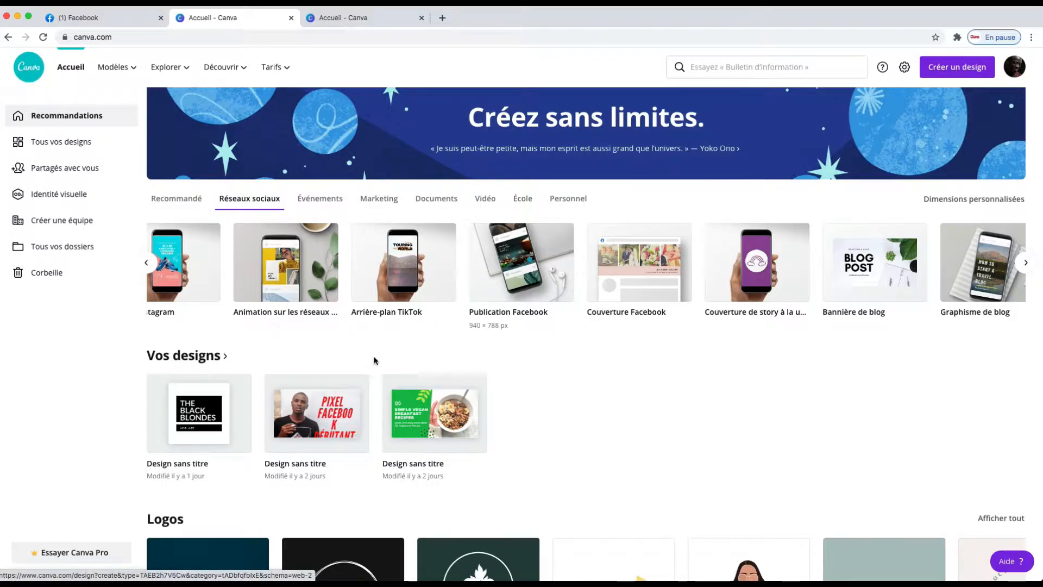
pyautogui.click(292, 18)
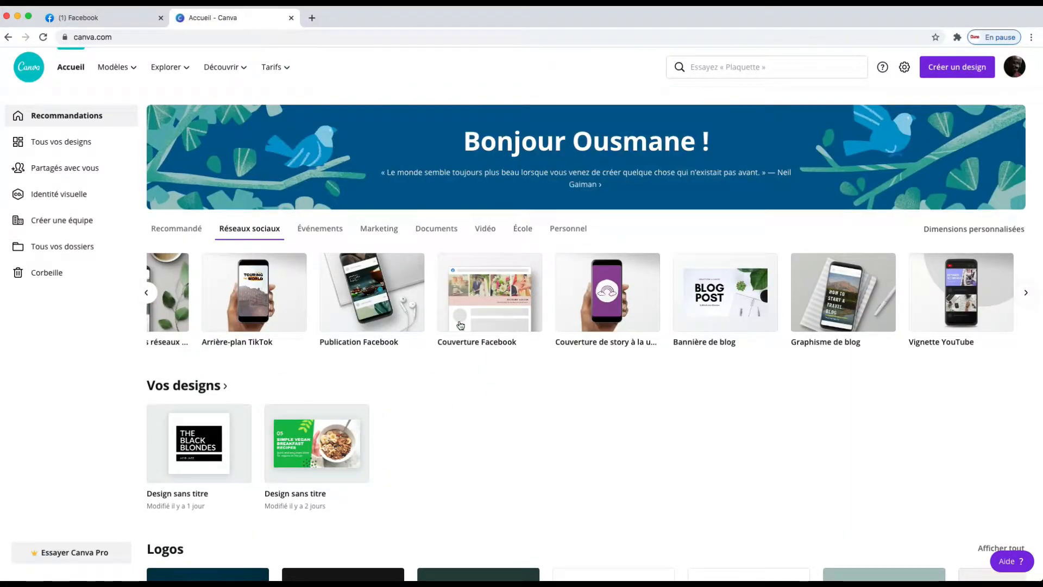
pyautogui.click(491, 307)
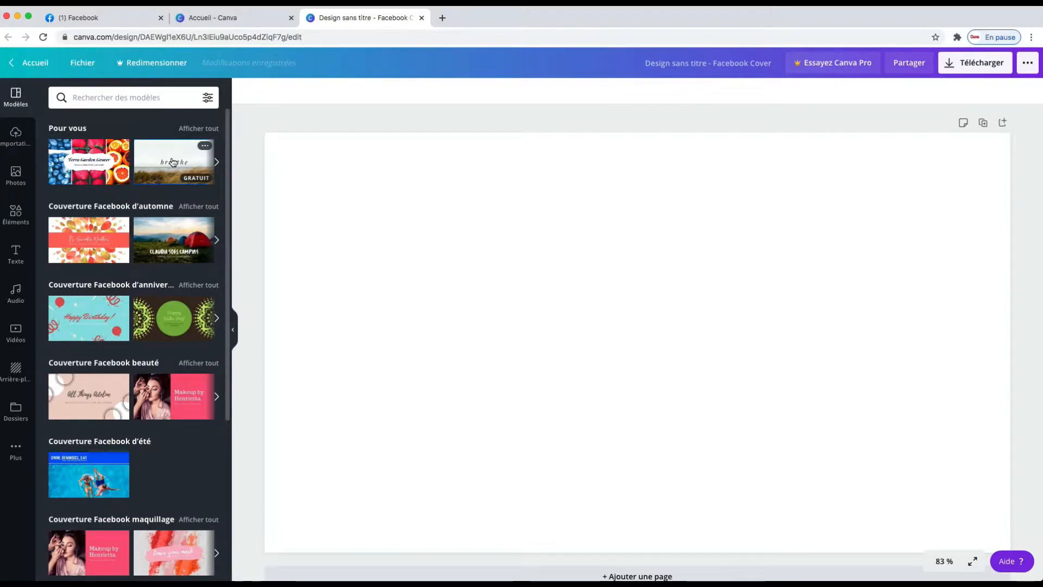
# Apply the breathe beach template to the cover design.
pyautogui.click(173, 161)
pyautogui.click(577, 346)
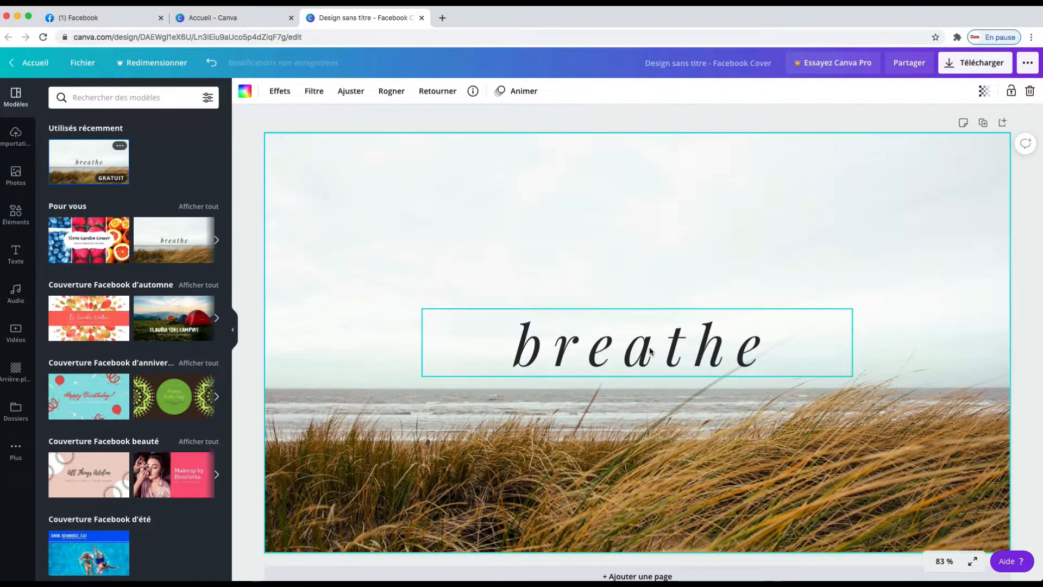
# Replace the template's title text with tacha boutik and widen its text box so it fits on one line.
pyautogui.click(738, 351)
pyautogui.doubleClick(737, 351)
pyautogui.moveTo(739, 352); pyautogui.dragTo(461, 334)
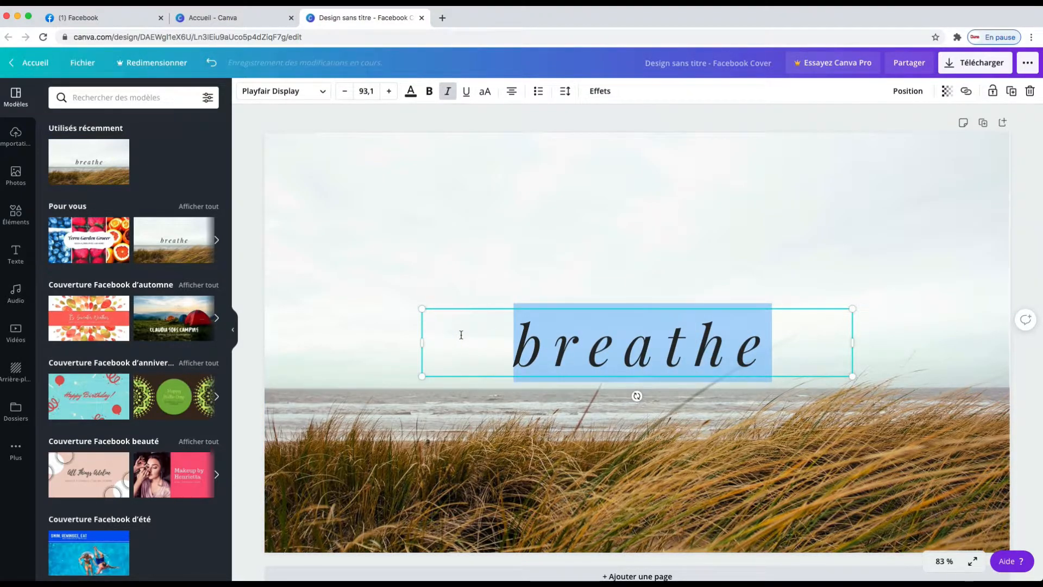
pyautogui.write('tacha boutik')
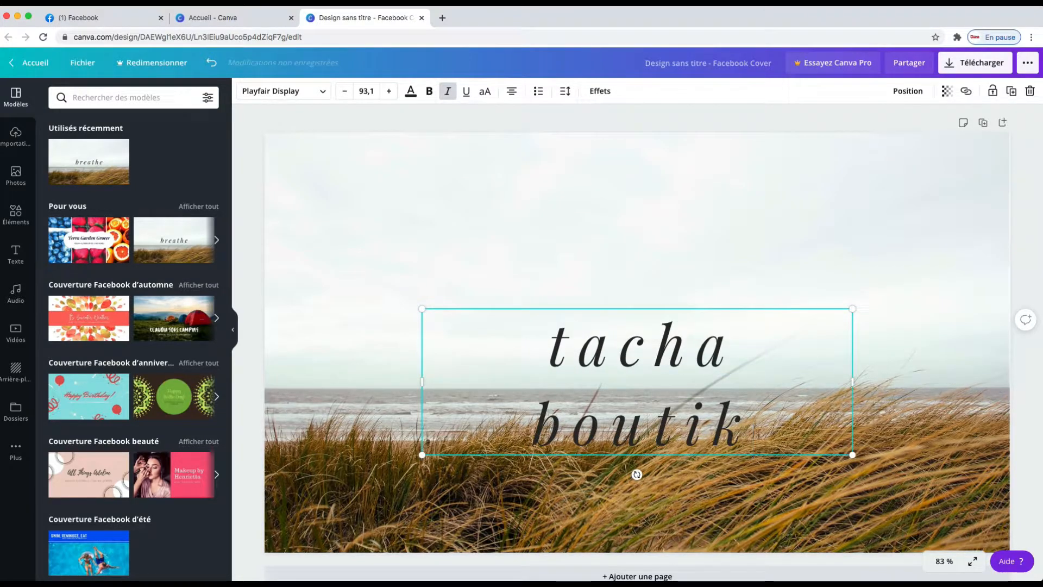
pyautogui.moveTo(422, 382); pyautogui.dragTo(345, 375)
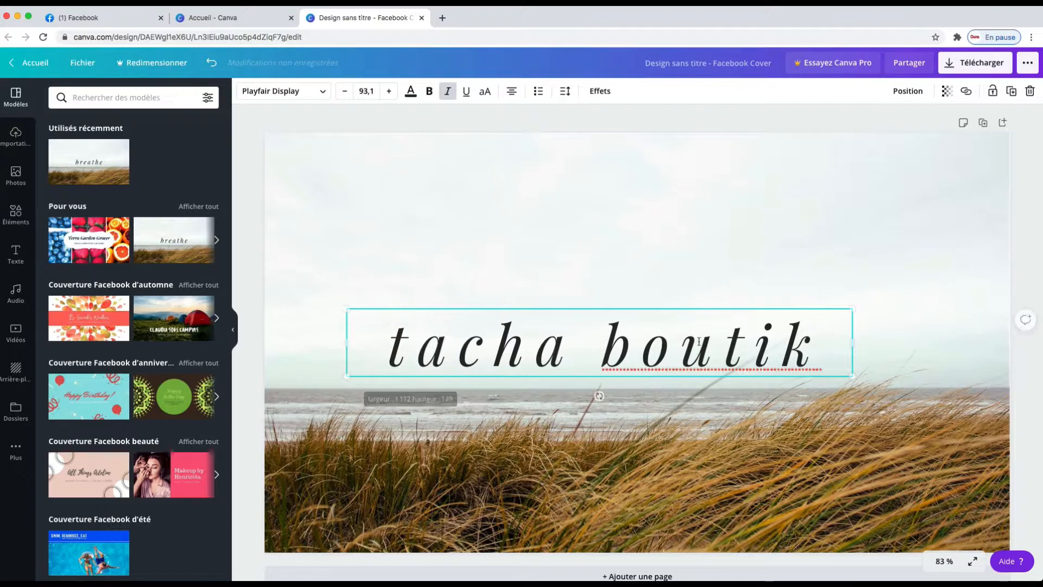
# Download the cover design as a PNG and close the promotional popup.
pyautogui.click(981, 68)
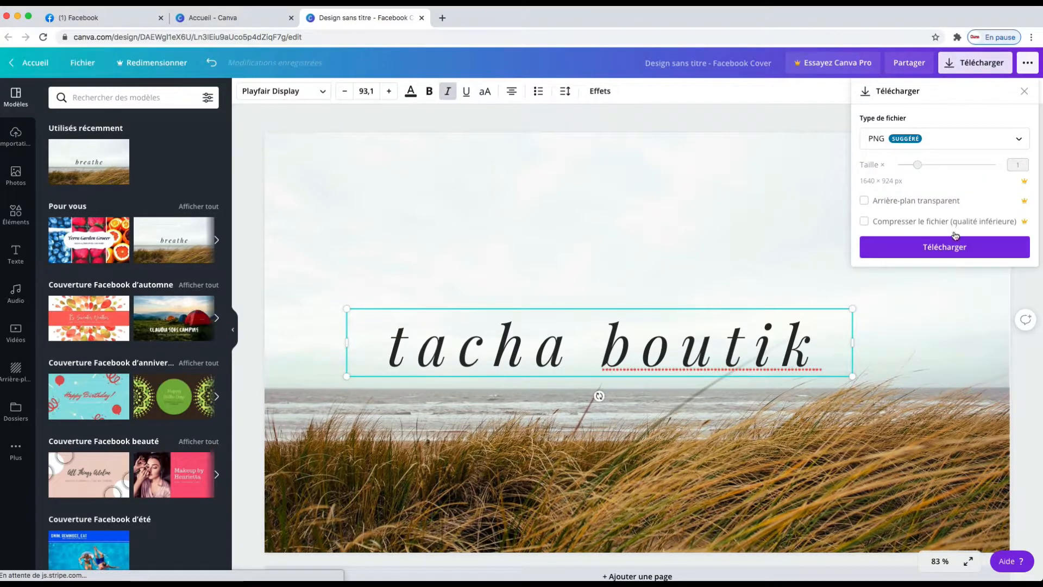
pyautogui.click(947, 257)
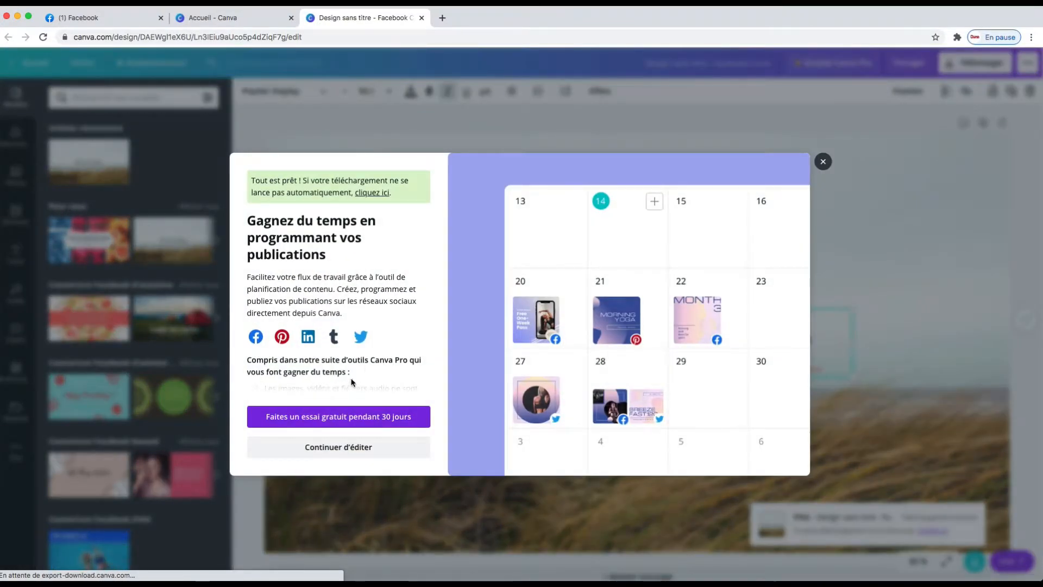
pyautogui.click(823, 146)
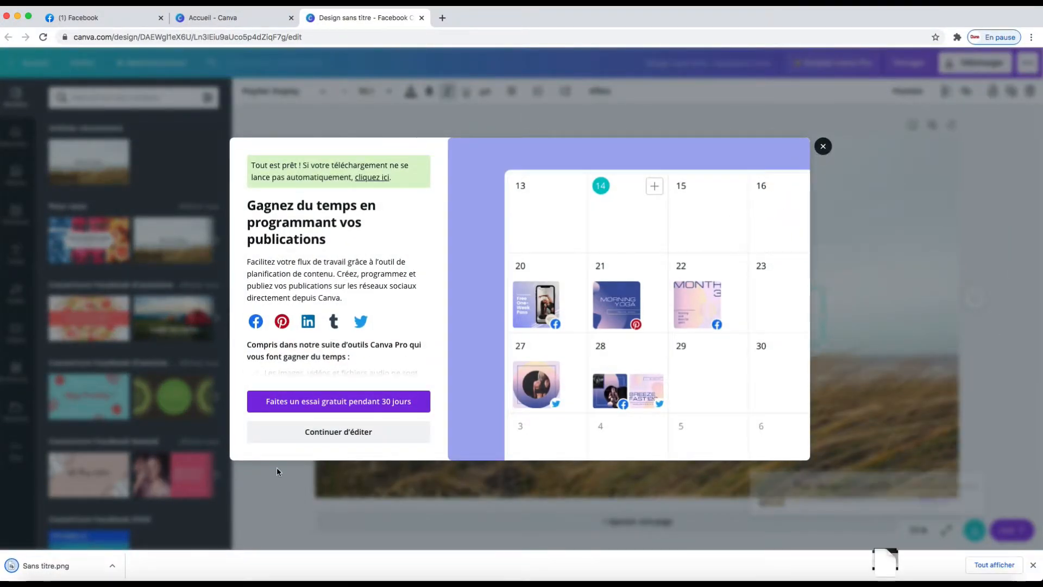
# Show the downloaded file in Finder, then close the Finder windows.
pyautogui.click(112, 565)
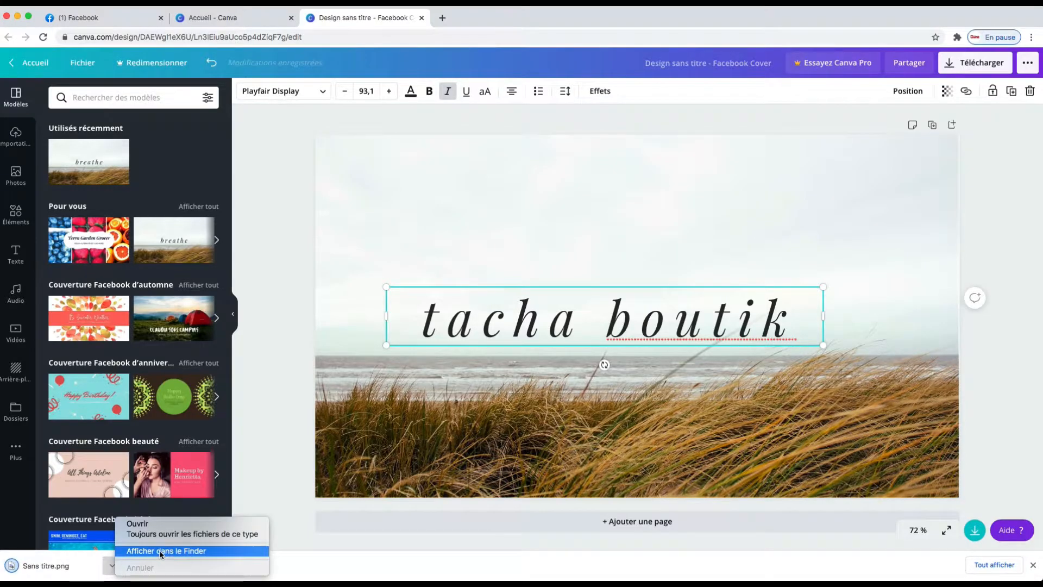
pyautogui.click(470, 241)
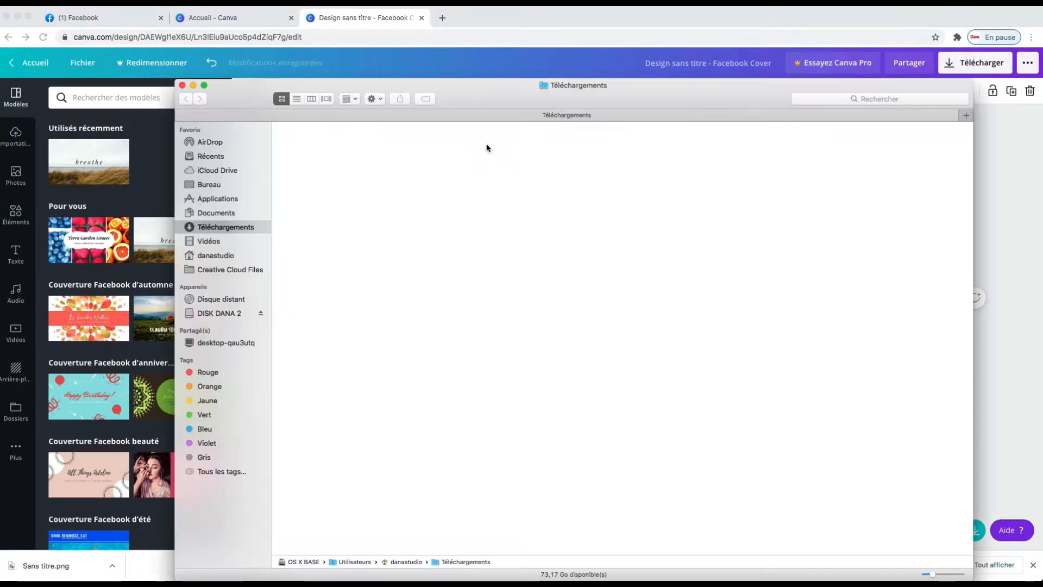
pyautogui.click(182, 84)
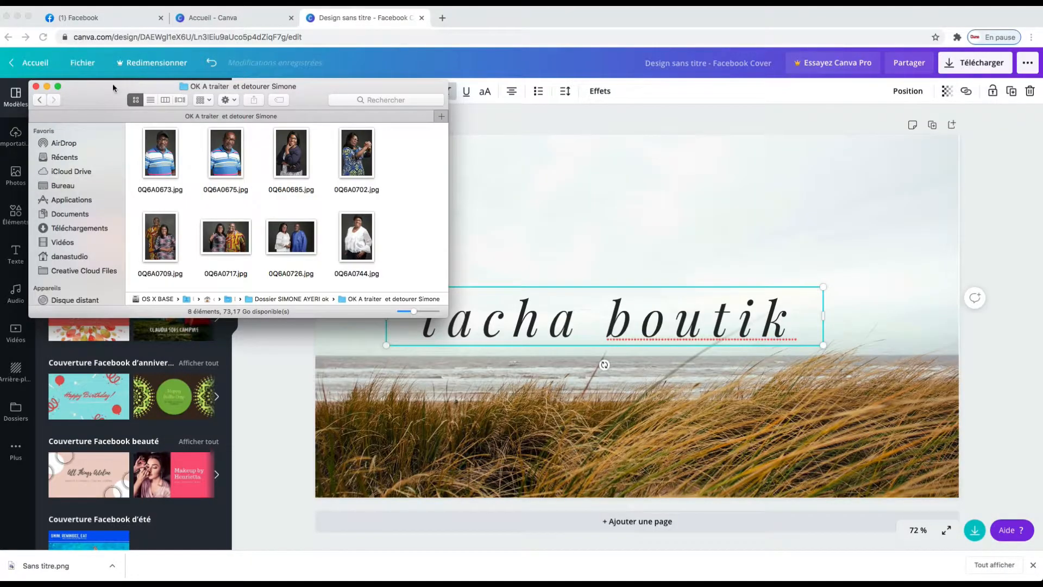
pyautogui.click(47, 87)
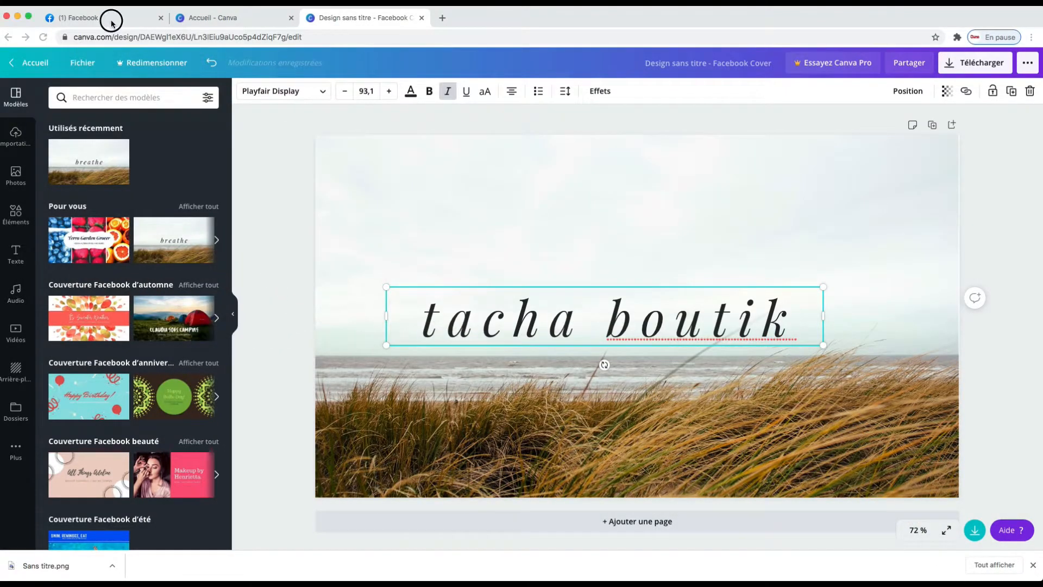
# Upload Sans titre.png from Téléchargements as the Facebook page's cover photo and save the page.
pyautogui.click(128, 24)
pyautogui.click(105, 485)
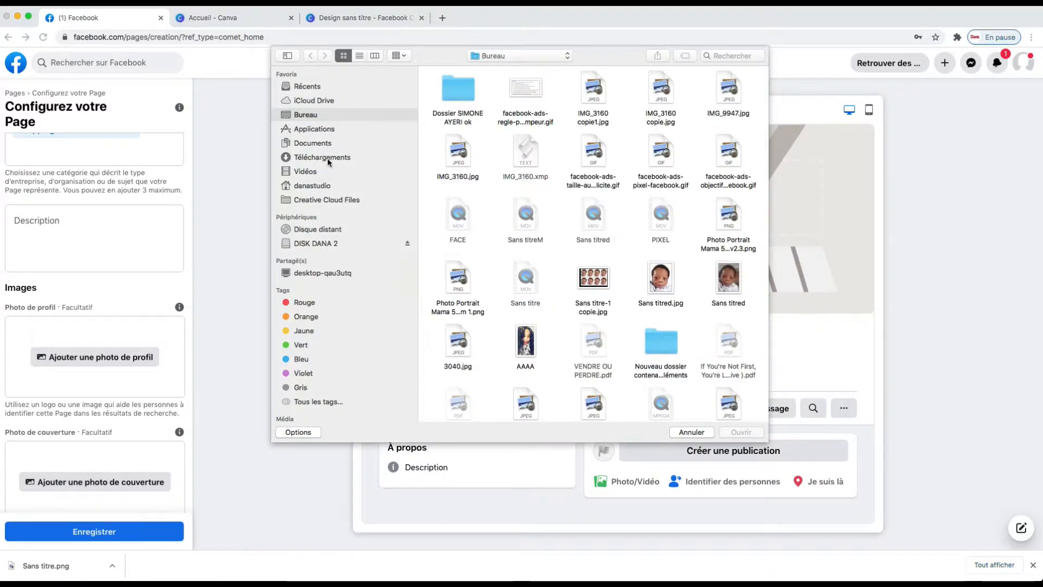
pyautogui.click(328, 158)
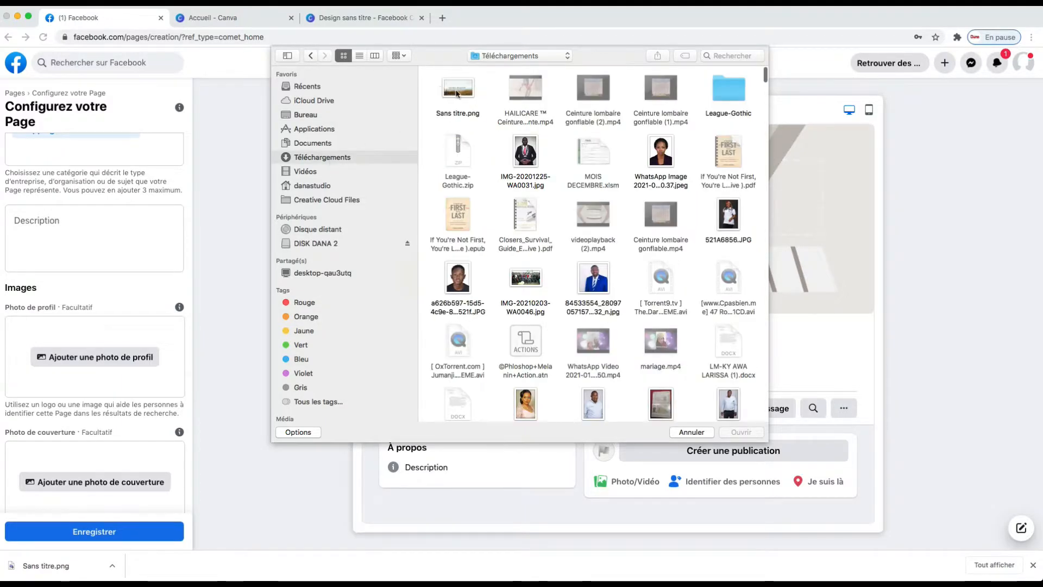
pyautogui.click(458, 93)
pyautogui.click(742, 432)
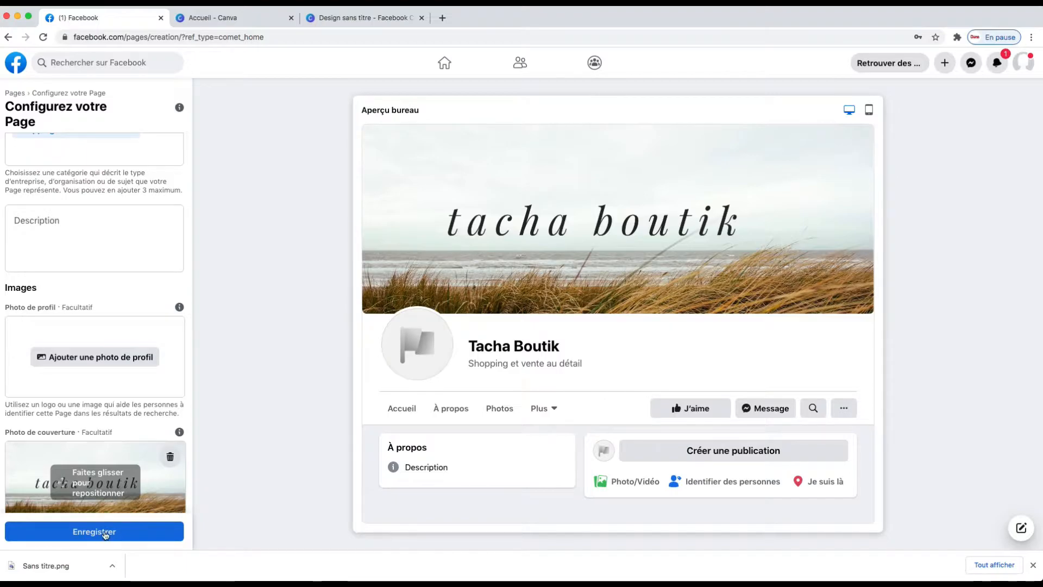
pyautogui.click(102, 532)
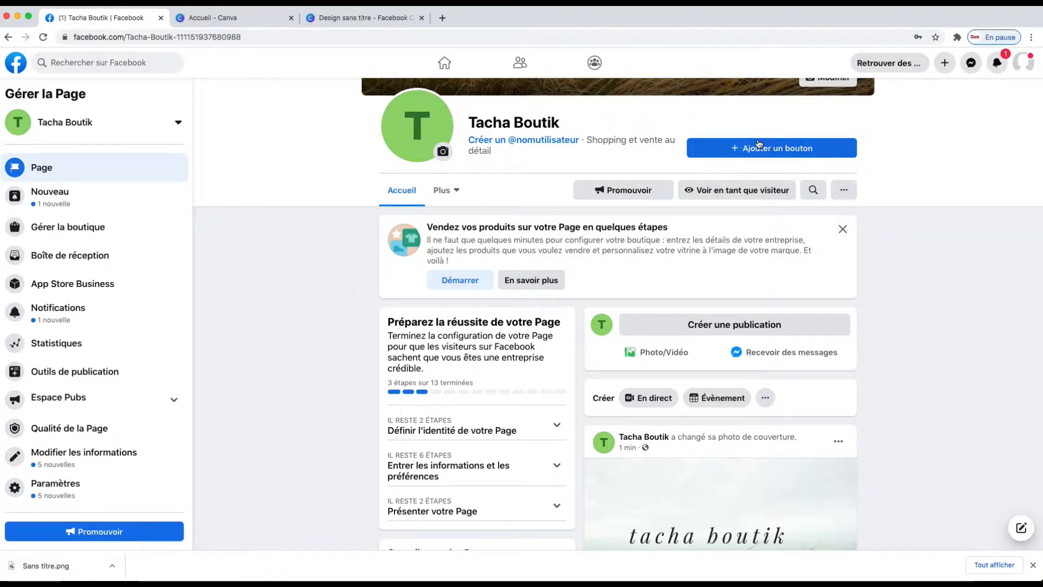
# Set the page's action button to Envoyer un message, backing out of the WhatsApp option.
pyautogui.scroll(3, 970, 197)
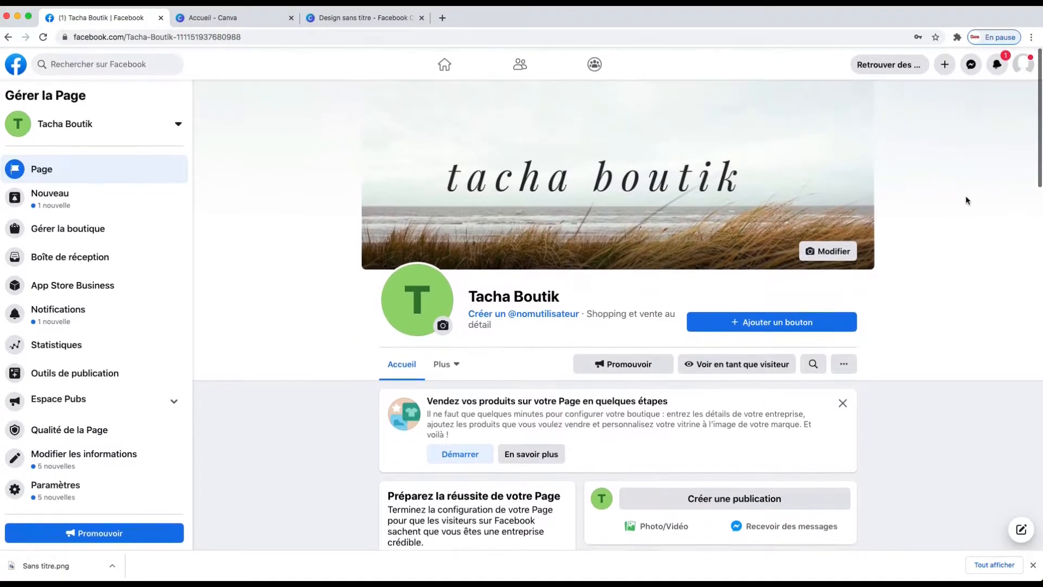
pyautogui.click(760, 319)
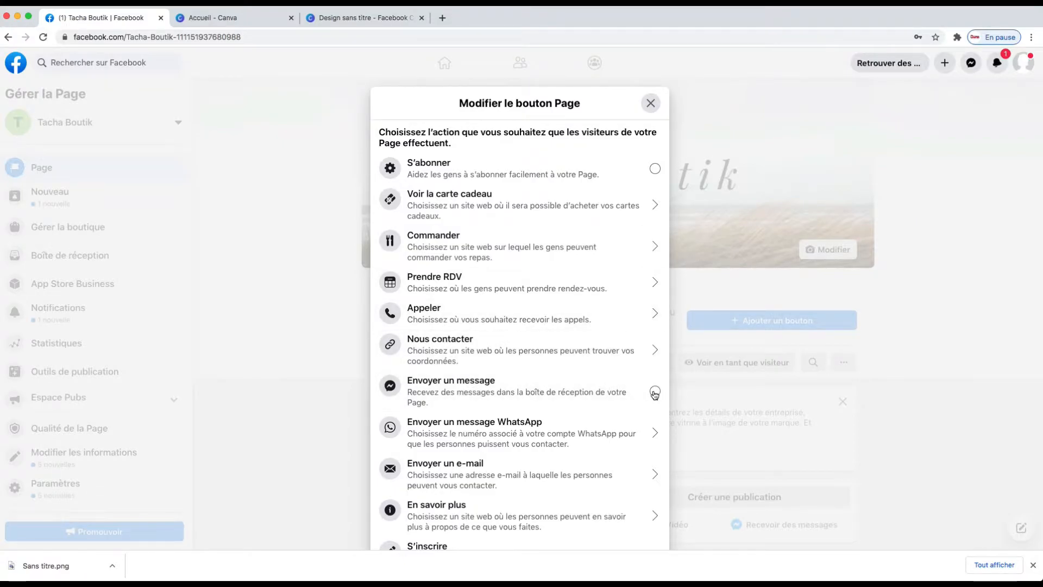
pyautogui.click(533, 438)
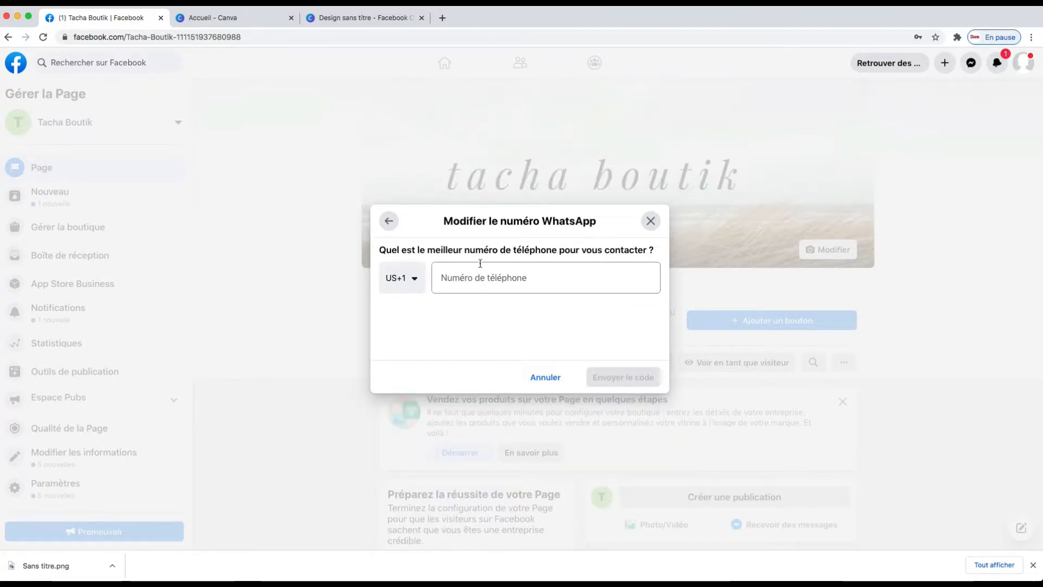
pyautogui.click(388, 221)
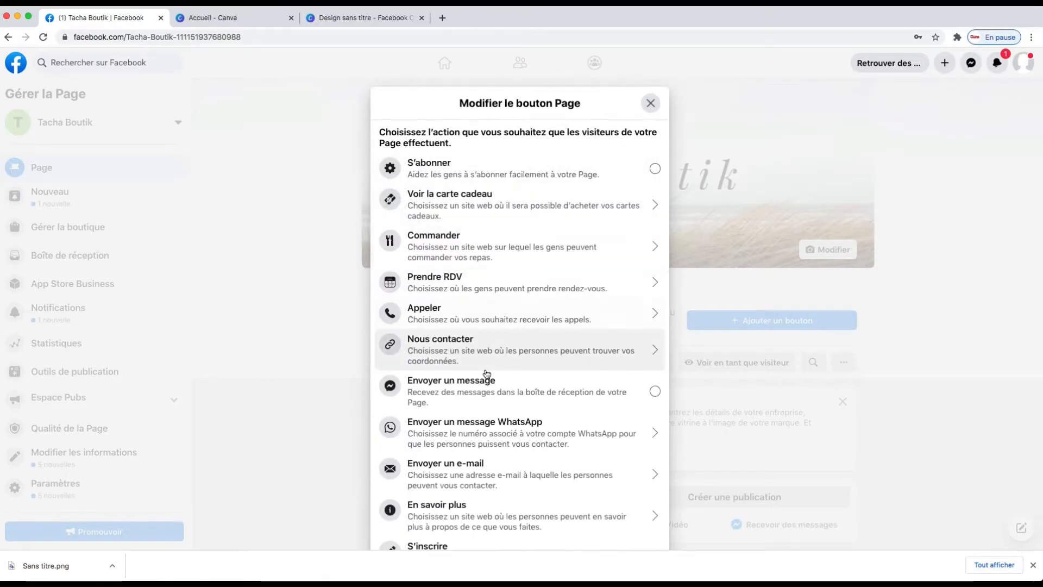
pyautogui.click(654, 390)
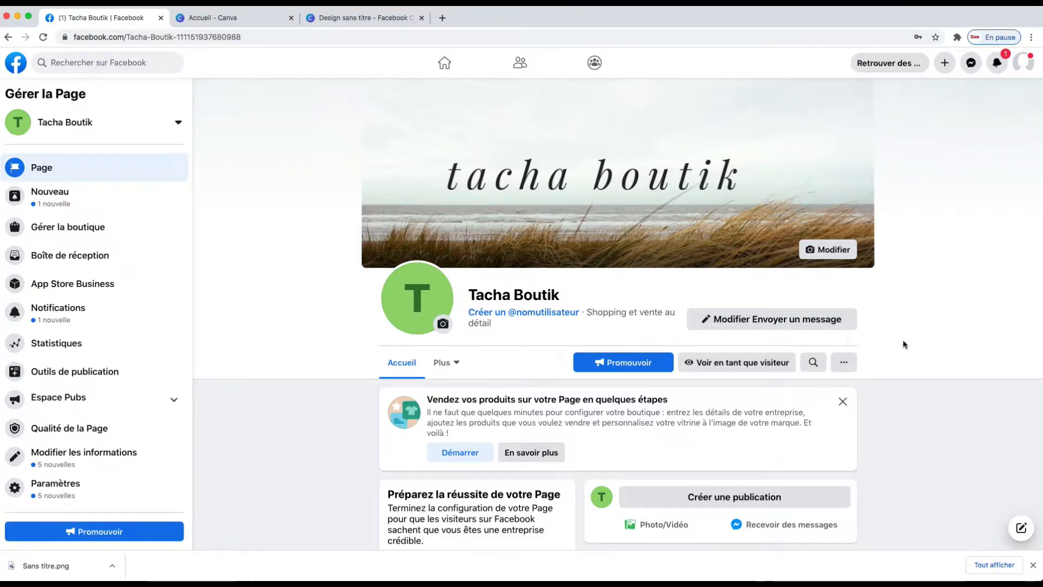
# Open the page settings and go to the Infos sur la Page section.
pyautogui.scroll(-3, 902, 340)
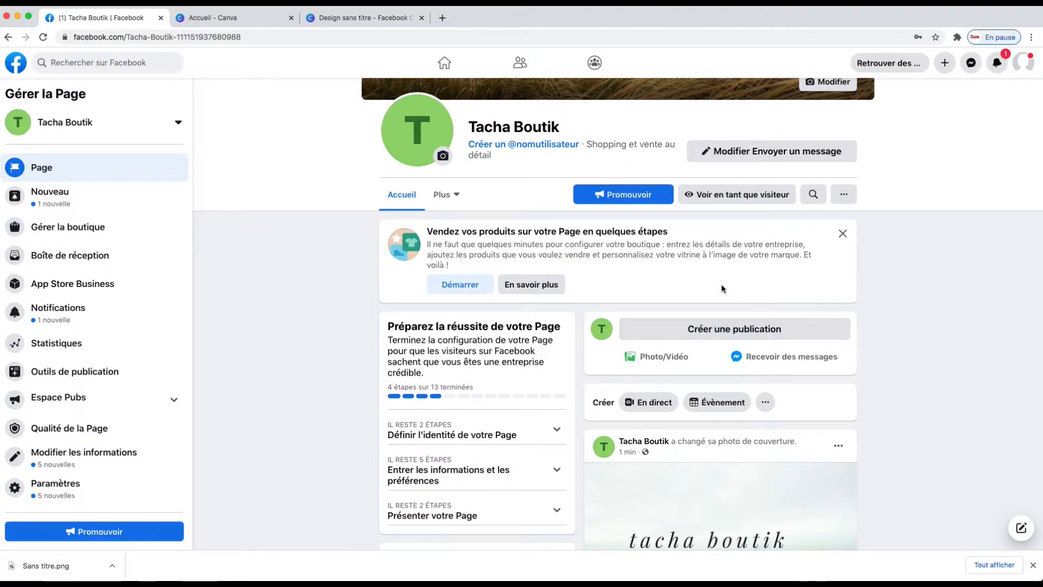
pyautogui.scroll(-2, 673, 275)
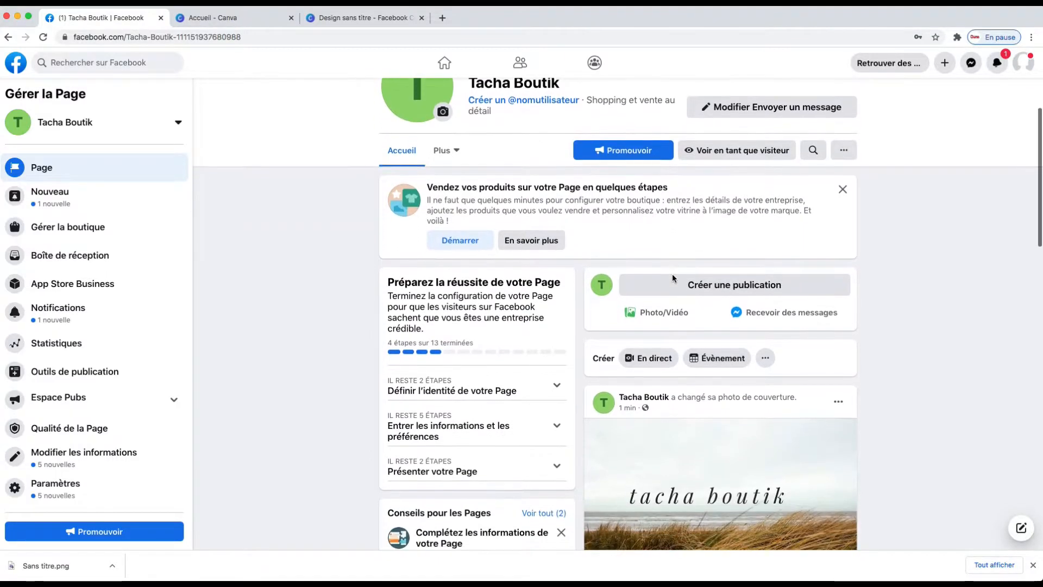
pyautogui.scroll(-1, 679, 288)
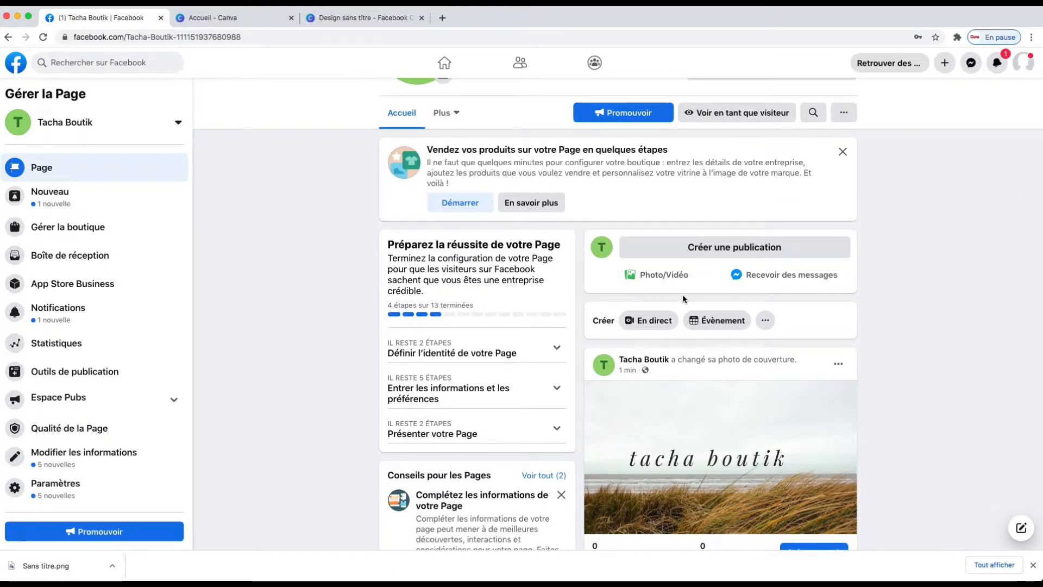
pyautogui.scroll(3, 688, 305)
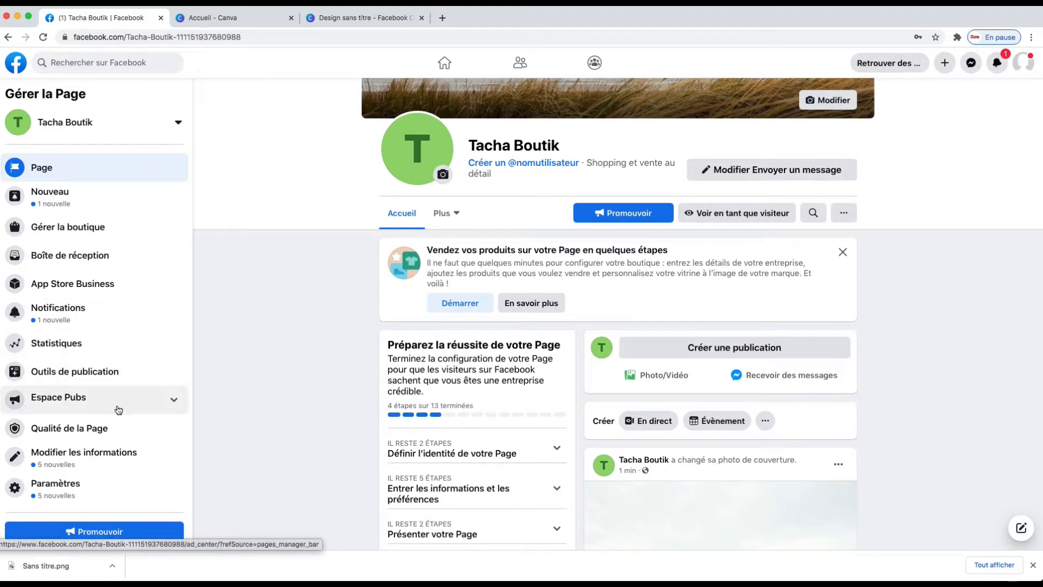
pyautogui.scroll(-1, 109, 422)
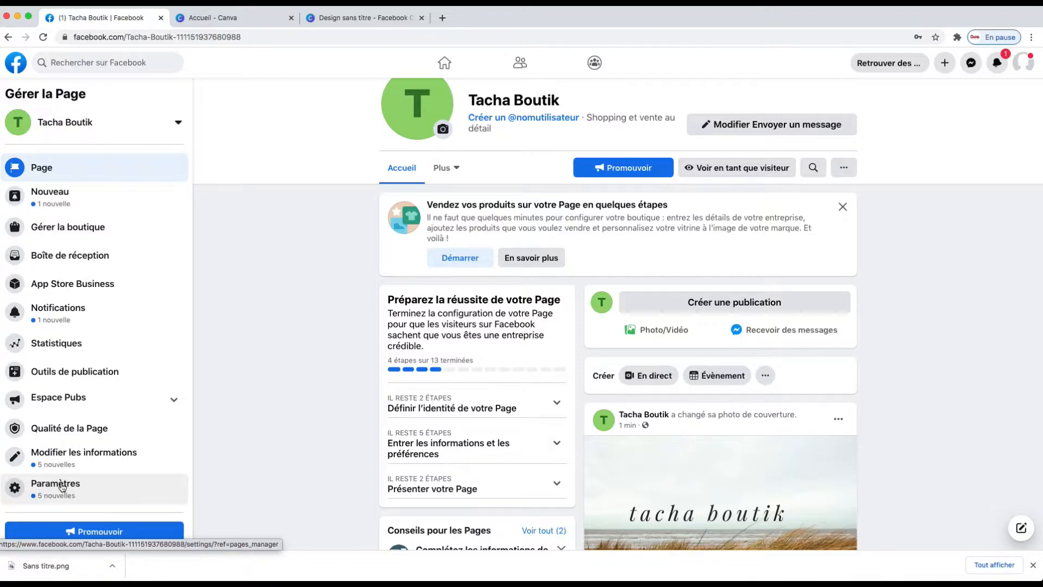
pyautogui.click(56, 490)
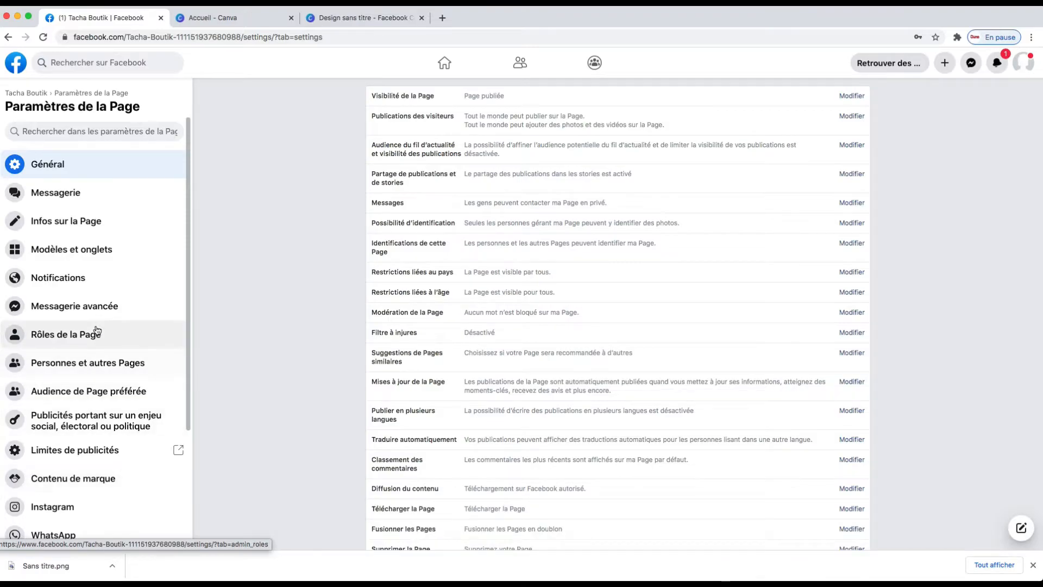
pyautogui.click(73, 224)
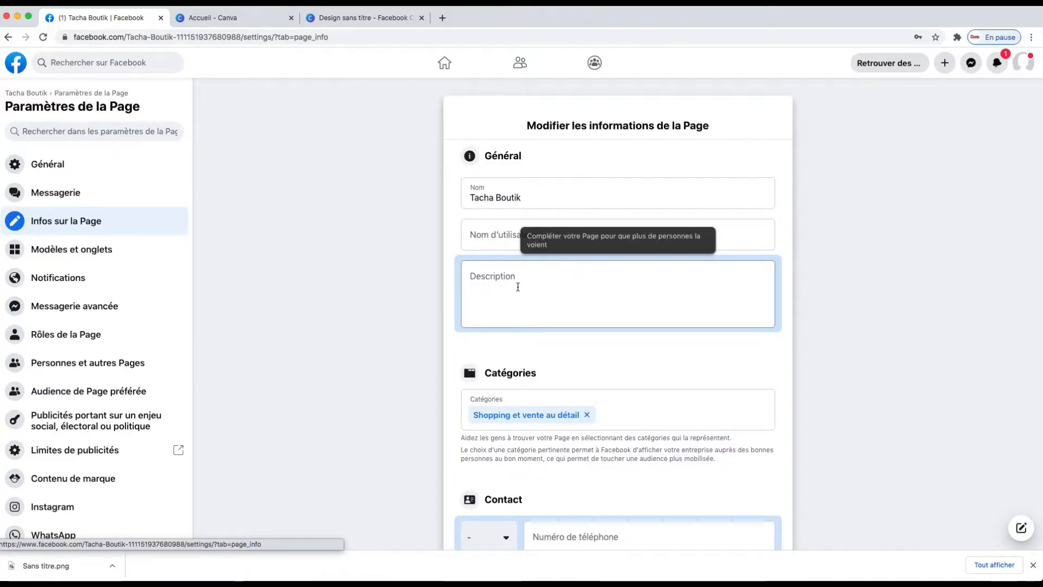
# Set the contact phone country code to Côte d'Ivoire (CI+225) by searching 225.
pyautogui.scroll(-5, 518, 286)
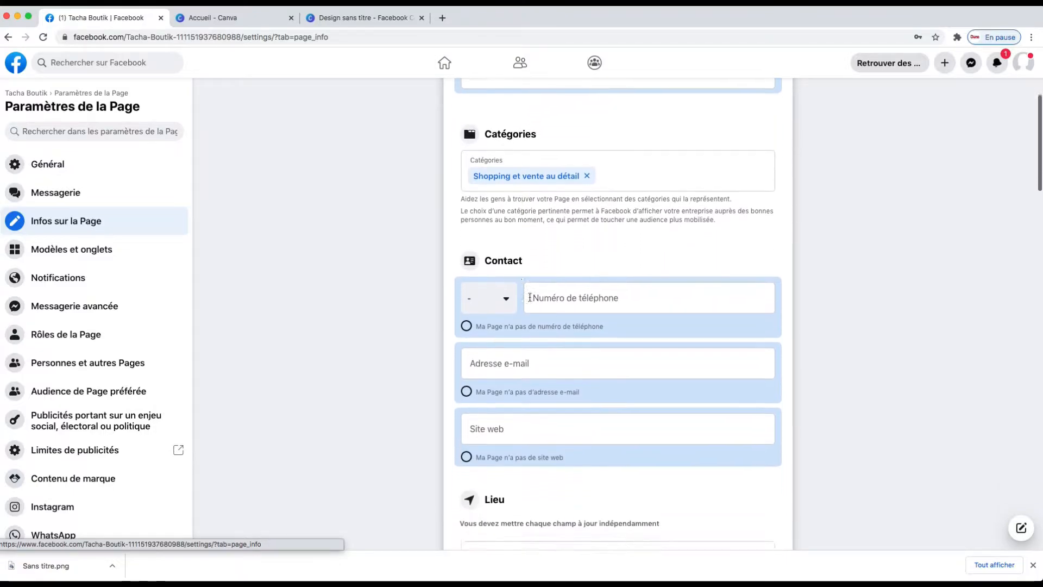
pyautogui.click(566, 286)
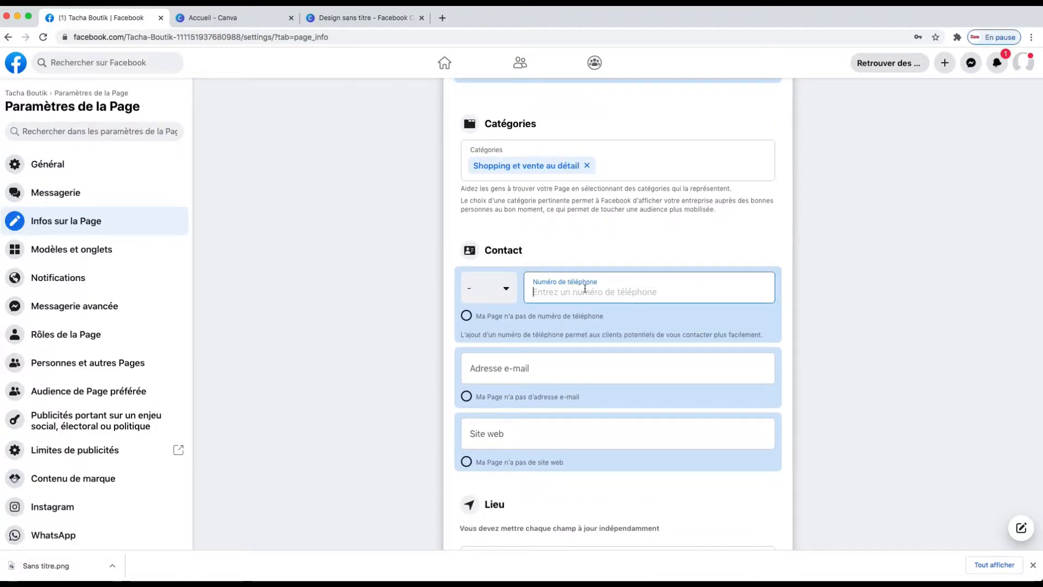
pyautogui.click(506, 290)
pyautogui.click(507, 290)
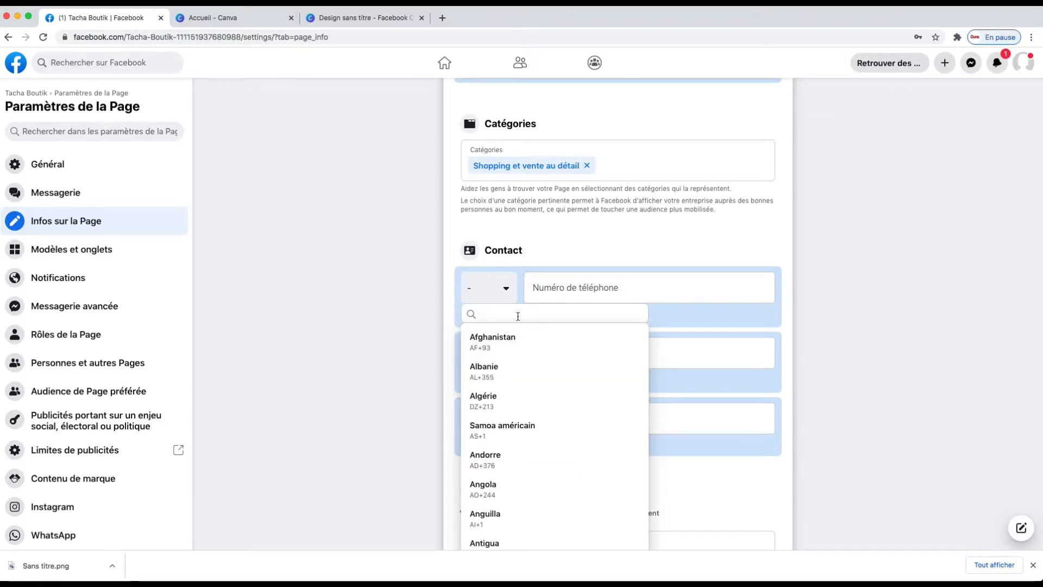
pyautogui.write('éé(')
pyautogui.press('BackSpace')
pyautogui.press('BackSpace')
pyautogui.press('BackSpace')
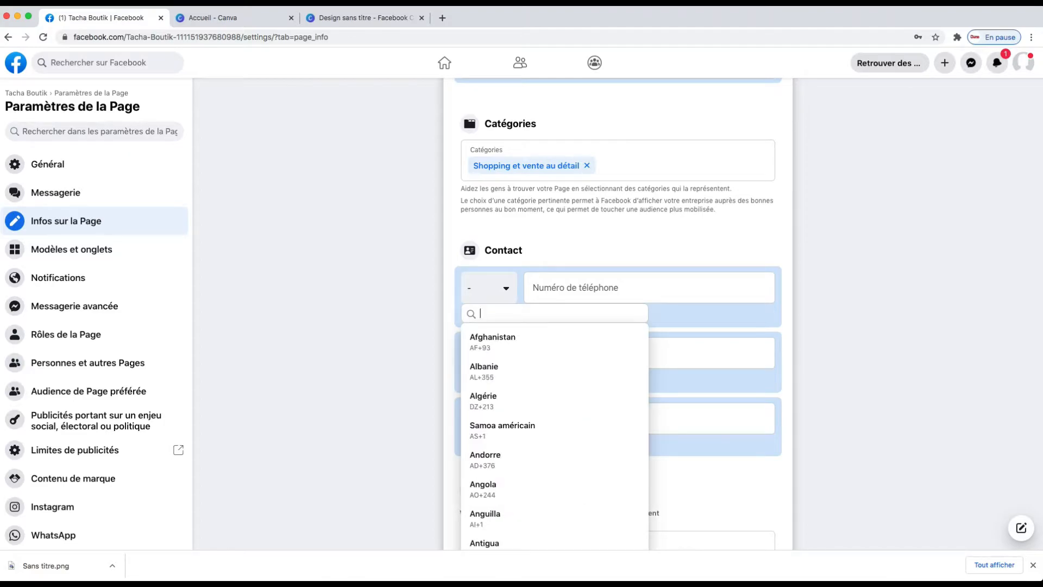
pyautogui.write('225')
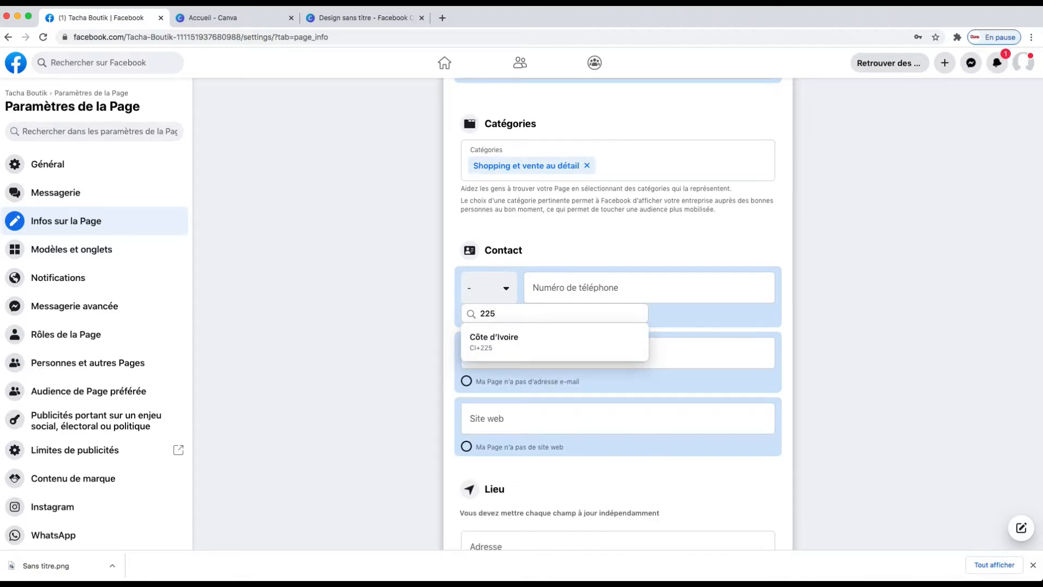
pyautogui.click(516, 341)
# Review the page info form's contact, location, hours and additional information fields.
pyautogui.click(537, 287)
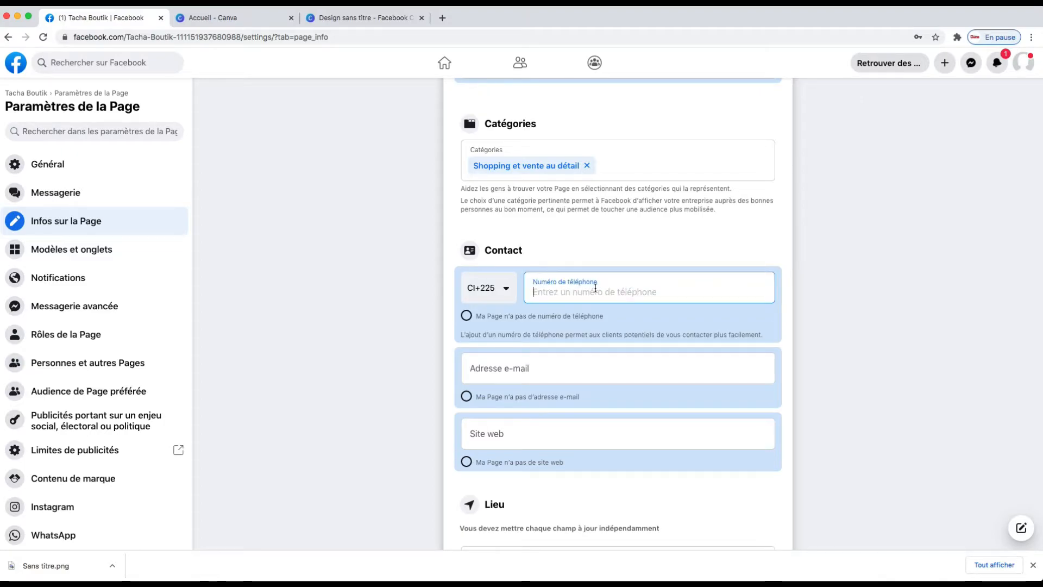
pyautogui.click(512, 370)
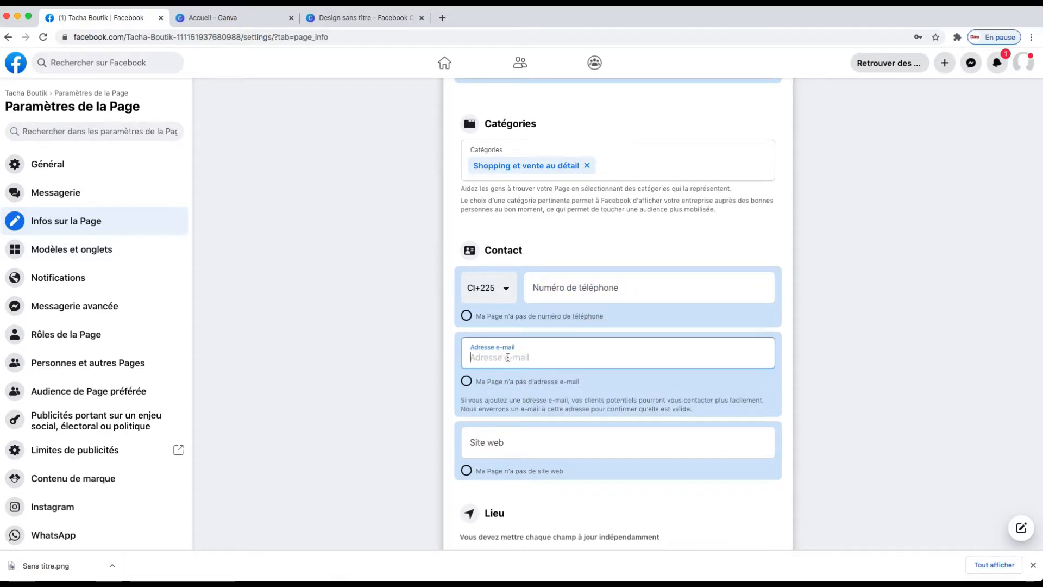
pyautogui.scroll(-1, 502, 424)
pyautogui.scroll(-2, 503, 418)
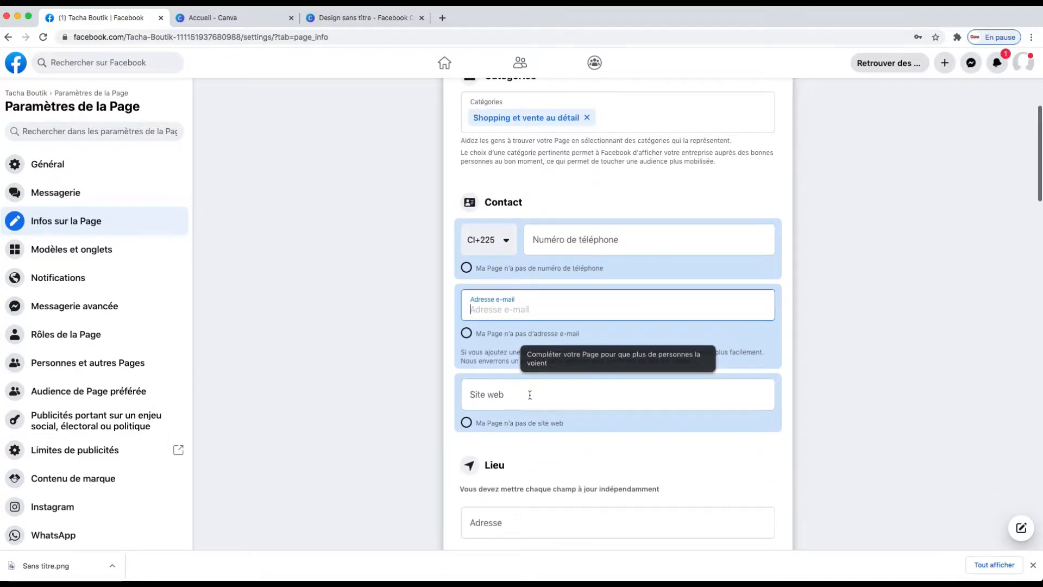
pyautogui.scroll(-2, 516, 432)
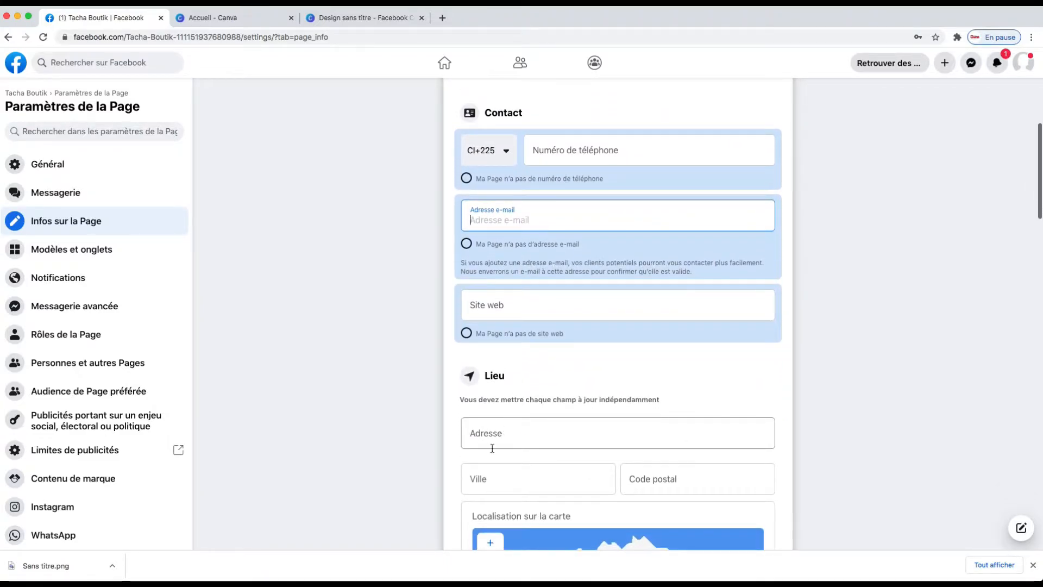
pyautogui.scroll(-1, 488, 450)
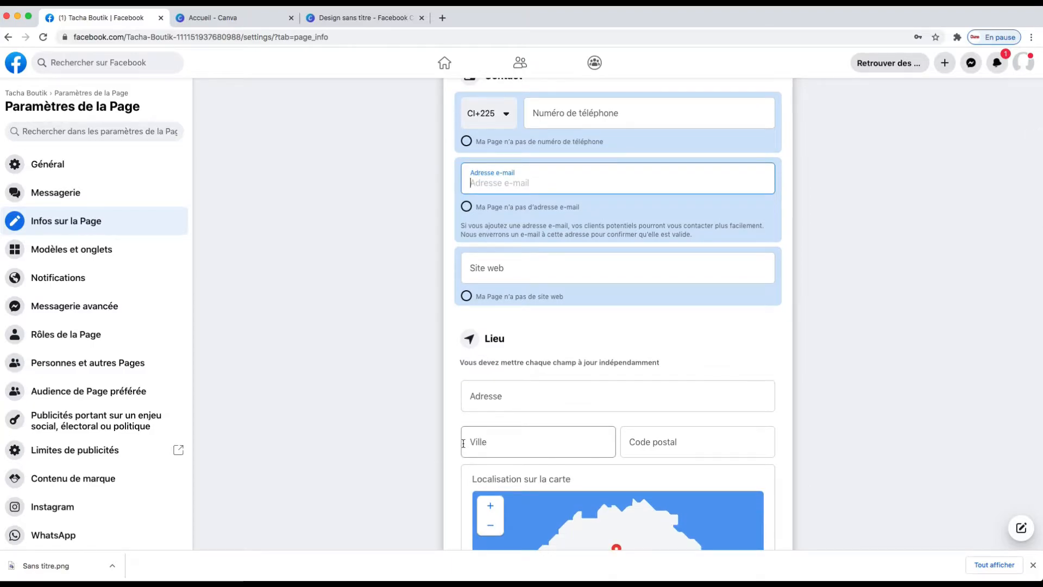
pyautogui.scroll(-3, 463, 443)
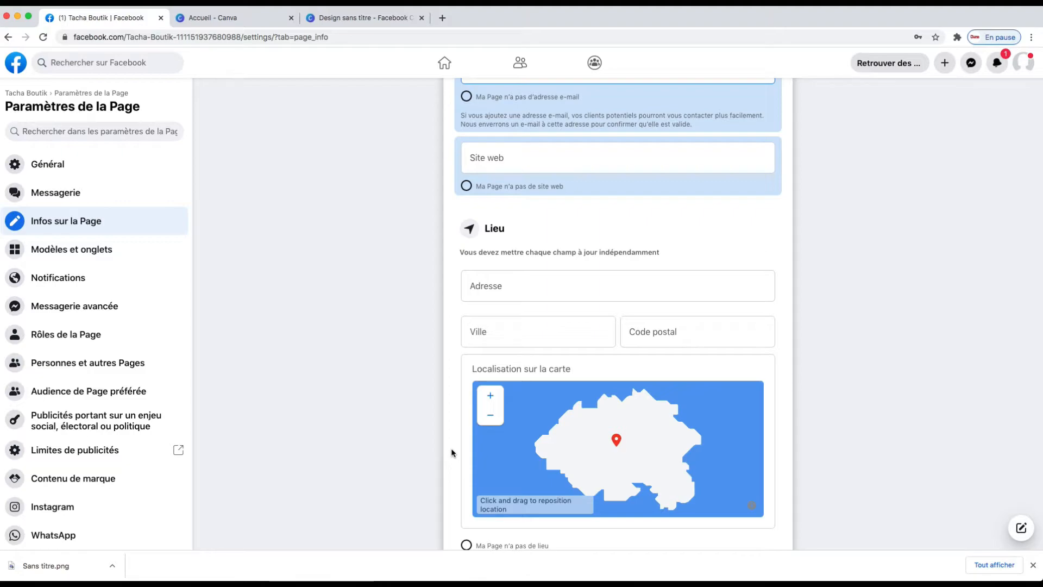
pyautogui.scroll(-1, 458, 430)
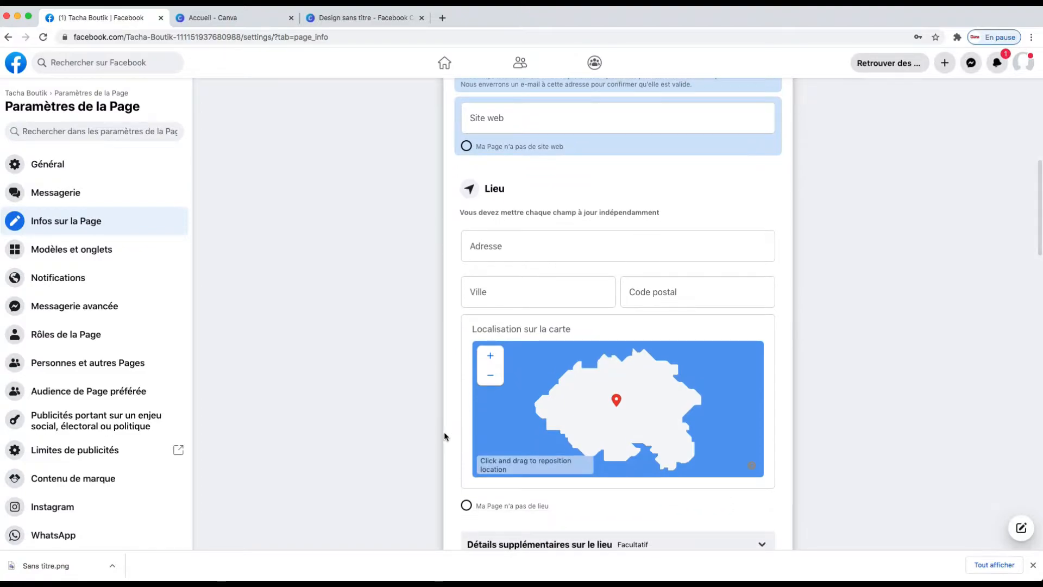
pyautogui.scroll(-3, 445, 431)
pyautogui.scroll(-5, 440, 432)
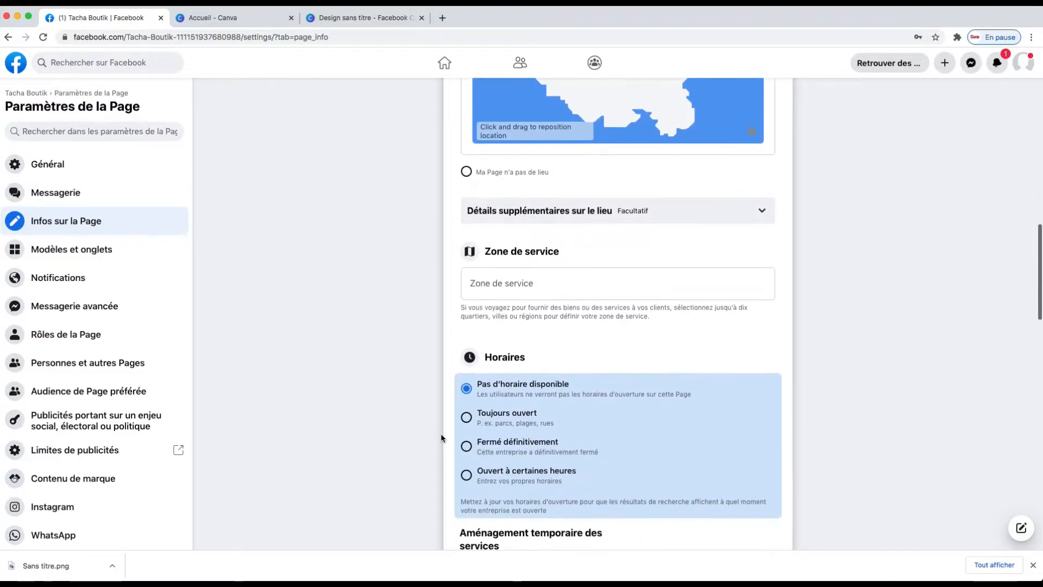
pyautogui.scroll(-1, 442, 433)
pyautogui.scroll(-2, 438, 418)
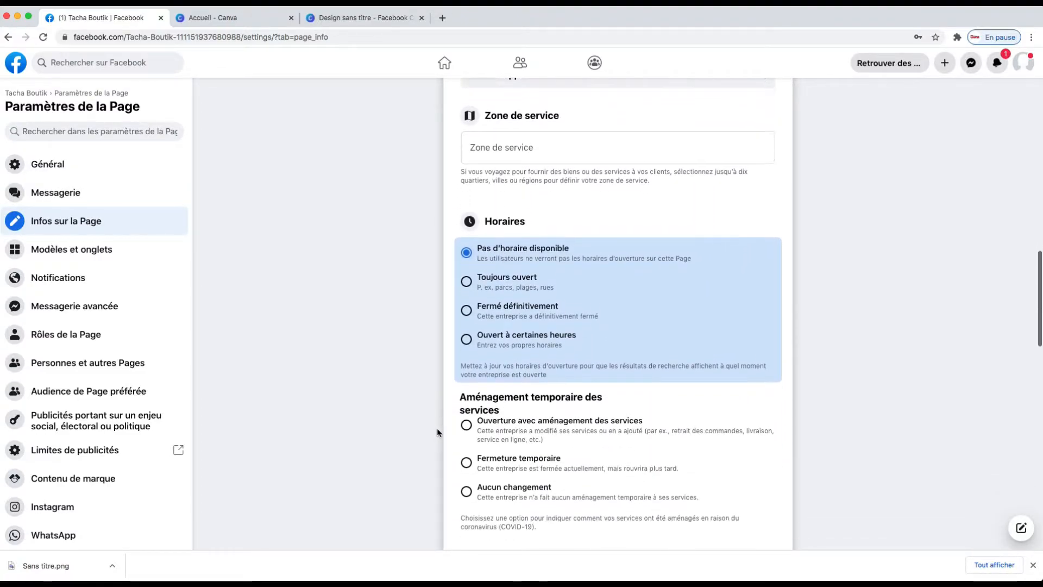
pyautogui.scroll(-2, 437, 429)
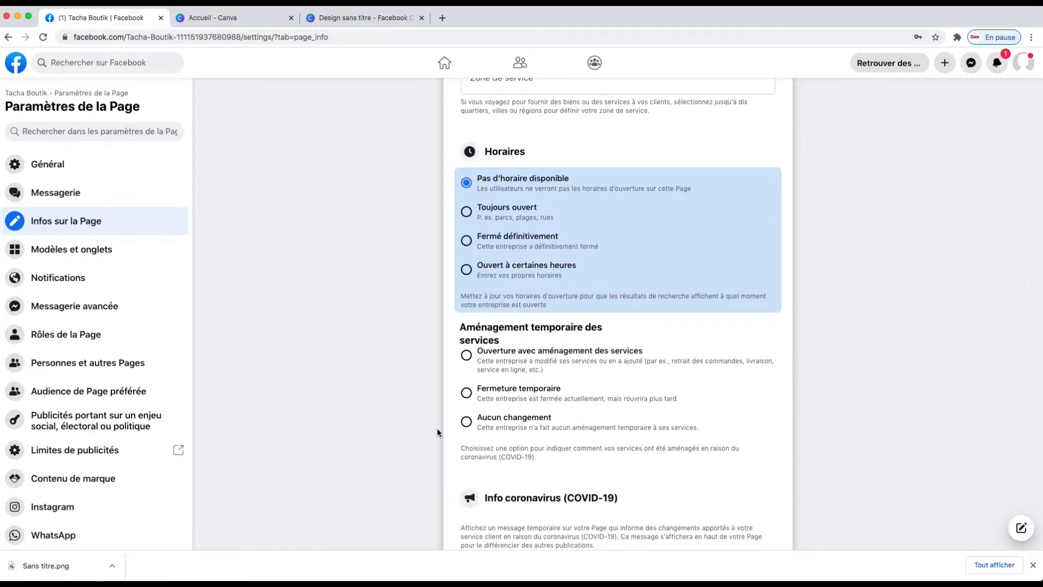
pyautogui.scroll(-5, 463, 429)
pyautogui.scroll(-3, 462, 429)
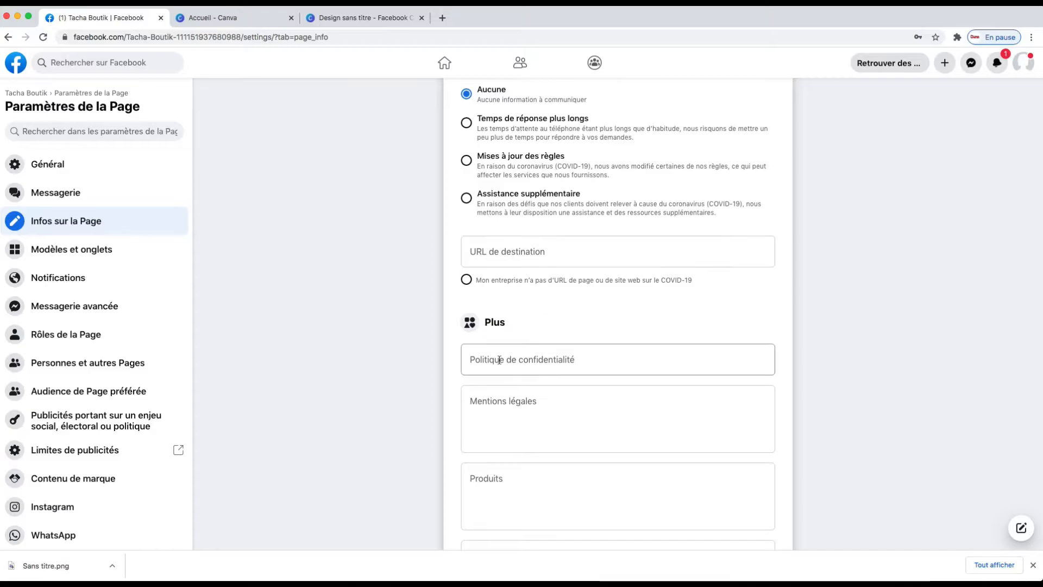
pyautogui.scroll(-2, 499, 359)
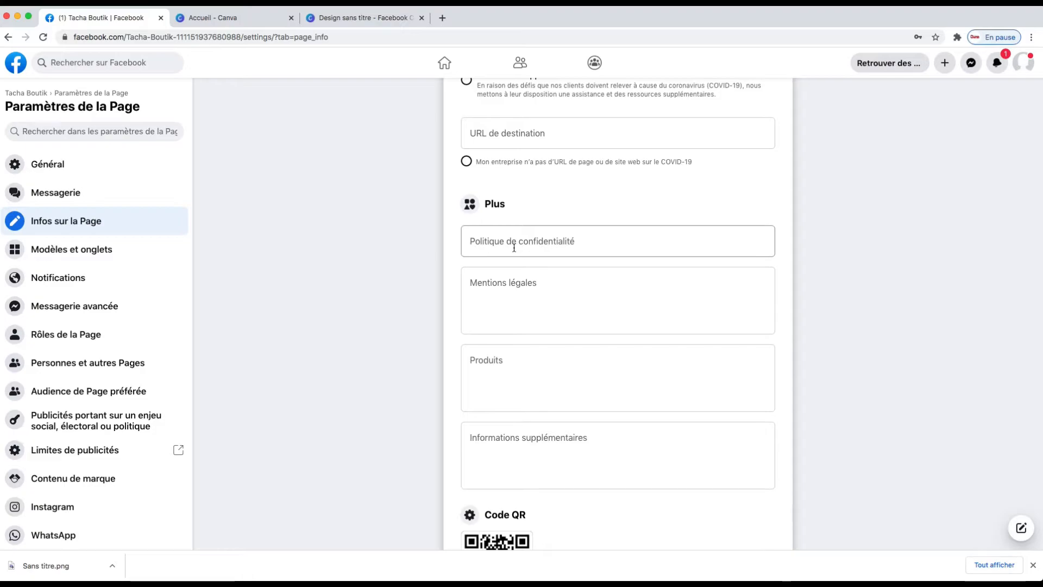
pyautogui.scroll(-1, 514, 247)
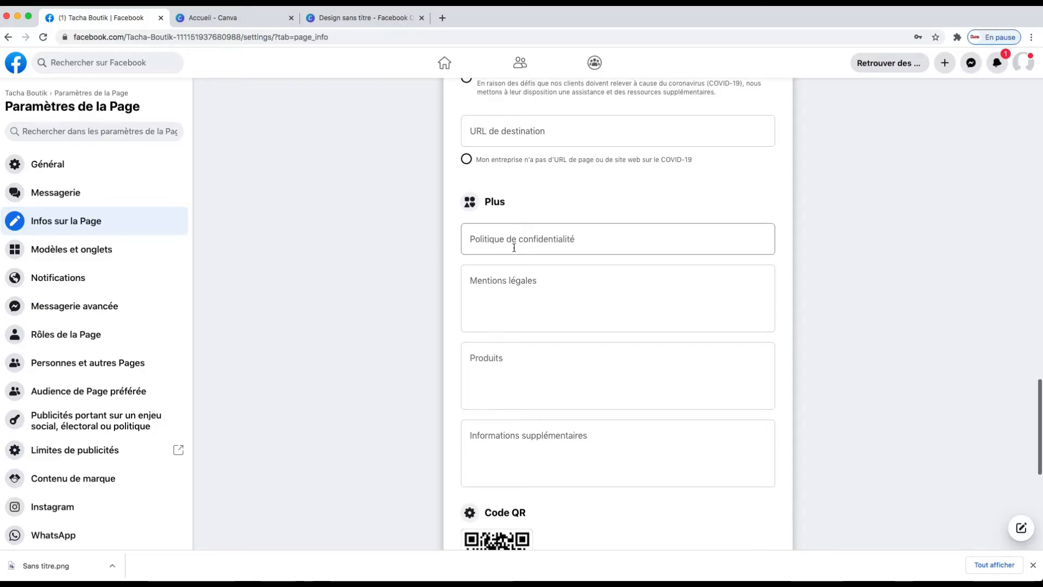
# Open Google in a new tab and search for politique de confidentialité.
pyautogui.click(441, 18)
pyautogui.click(458, 39)
pyautogui.write('GOOG')
pyautogui.press('Return')
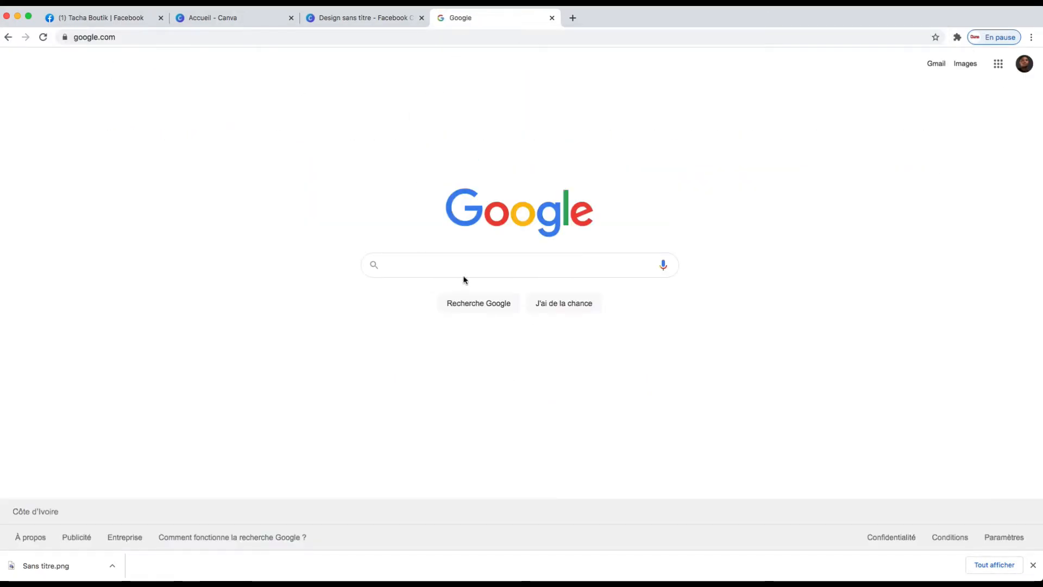
pyautogui.click(463, 265)
pyautogui.write('POLITIQUE DE CONF')
pyautogui.press('Down')
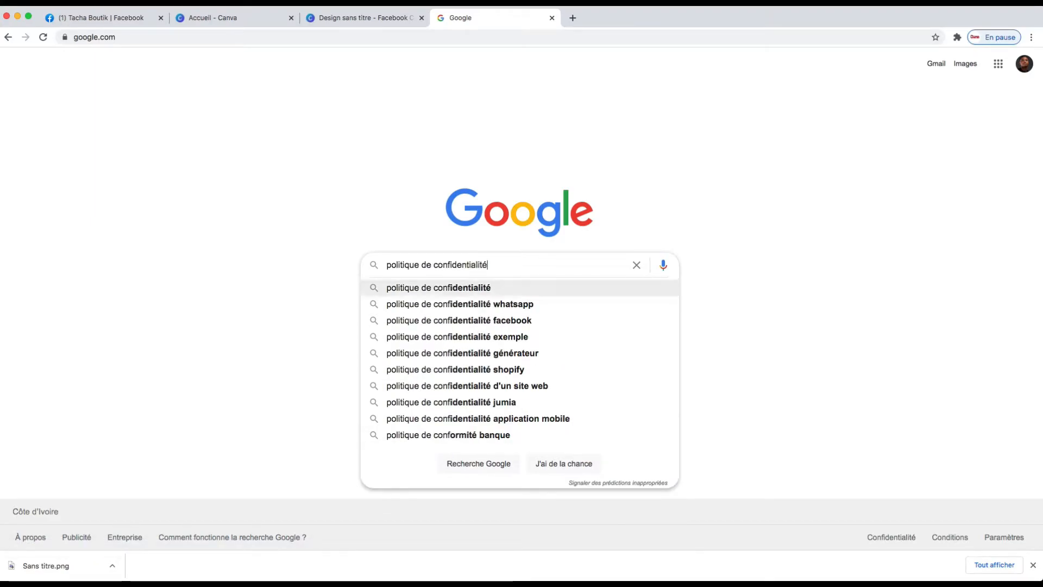
pyautogui.press('Return')
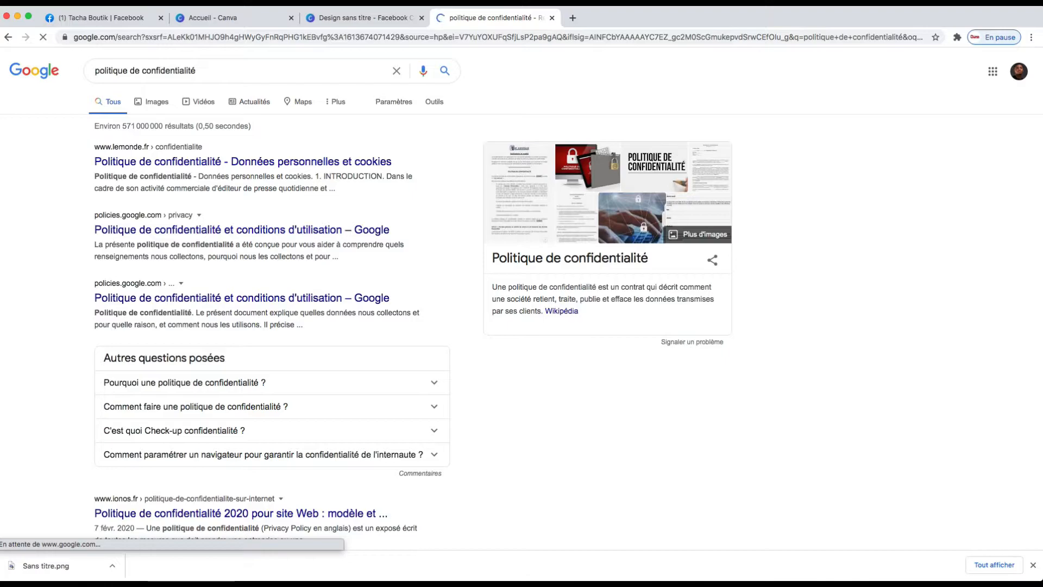
pyautogui.scroll(-5, 395, 318)
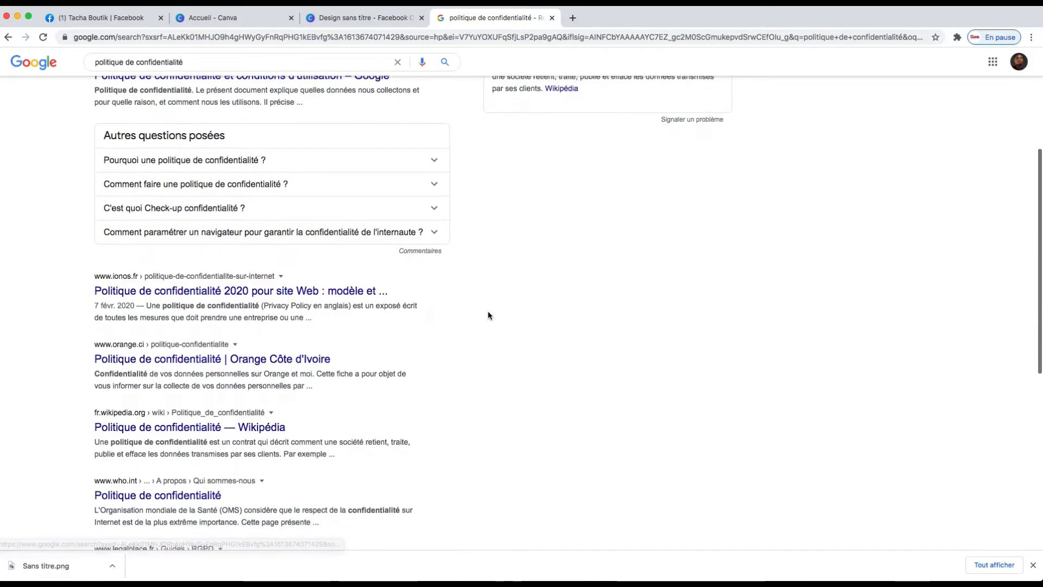
pyautogui.scroll(5, 475, 296)
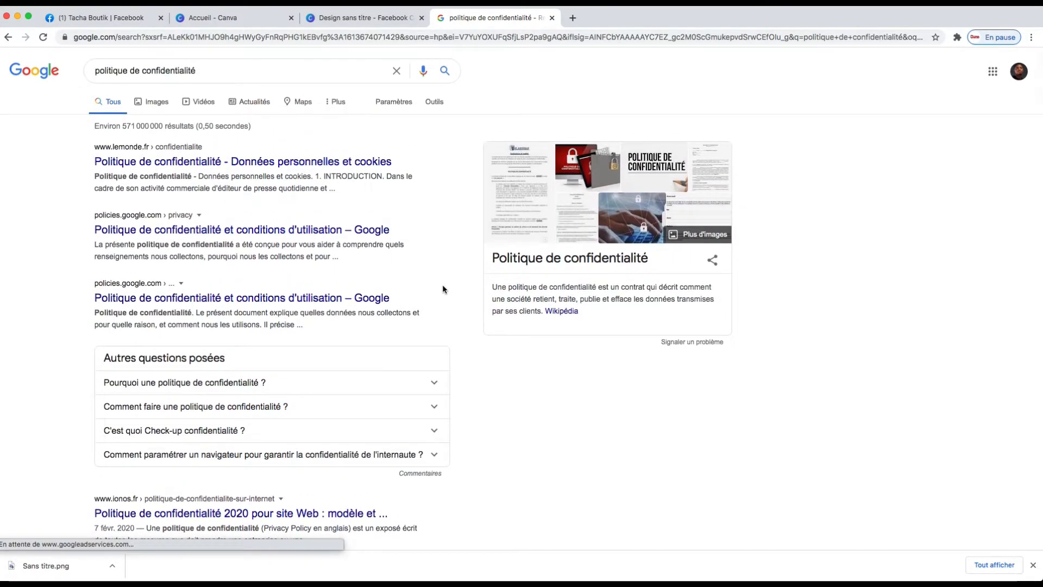
# Refine the Google search to politique de confidentialité TEMPLATE.
pyautogui.click(230, 71)
pyautogui.write('TEMPLATE')
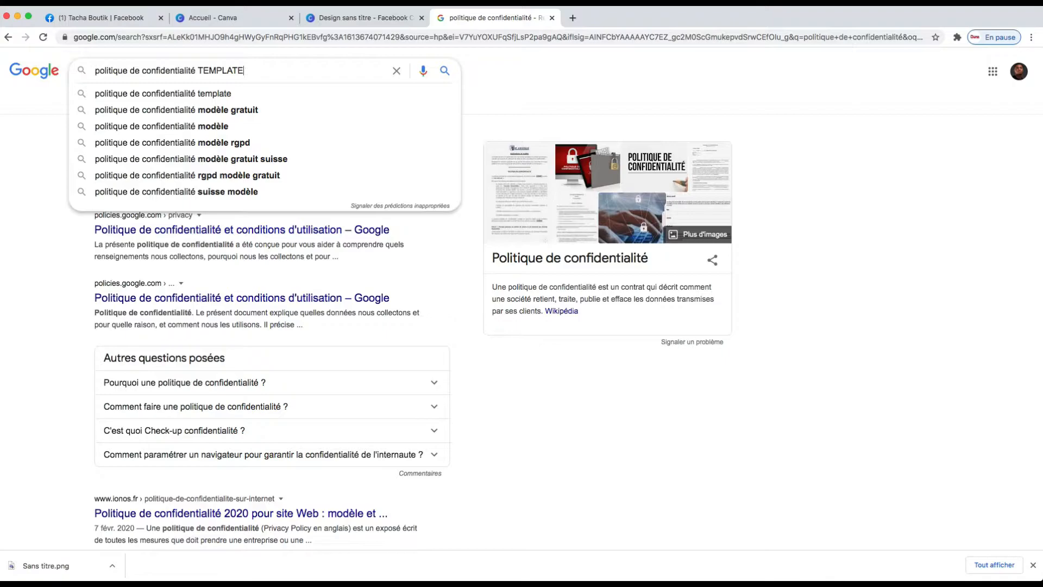
pyautogui.press('Return')
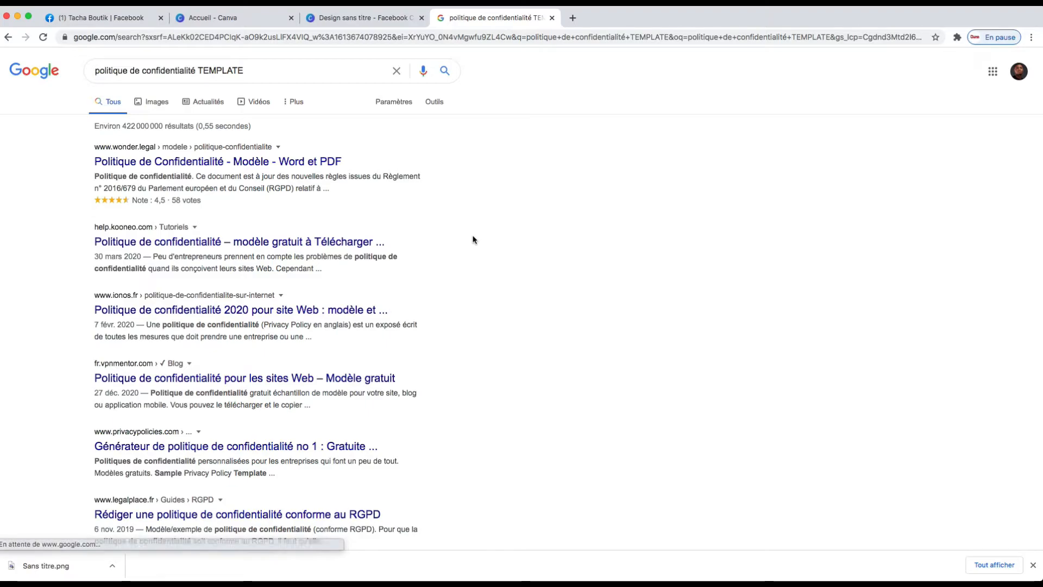
# Return to the Facebook page settings and review the Plus section and other fields of the page info form.
pyautogui.click(120, 18)
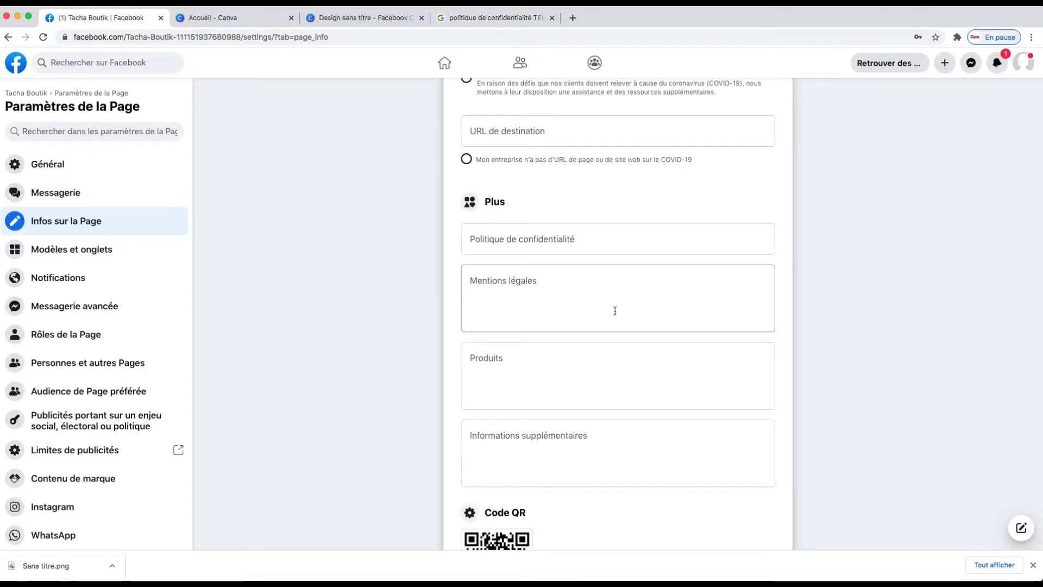
pyautogui.scroll(-3, 578, 318)
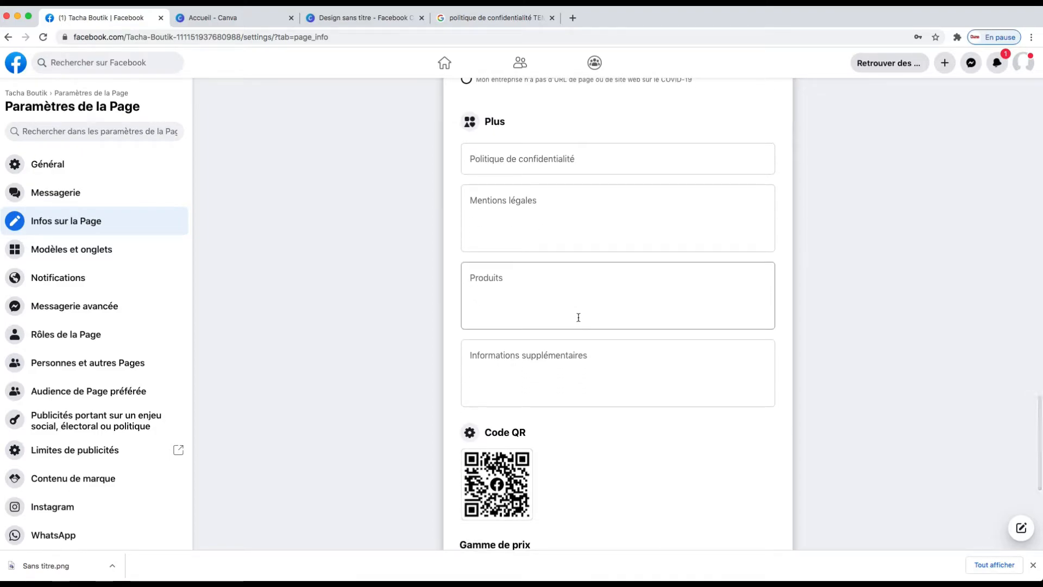
pyautogui.scroll(-10, 567, 326)
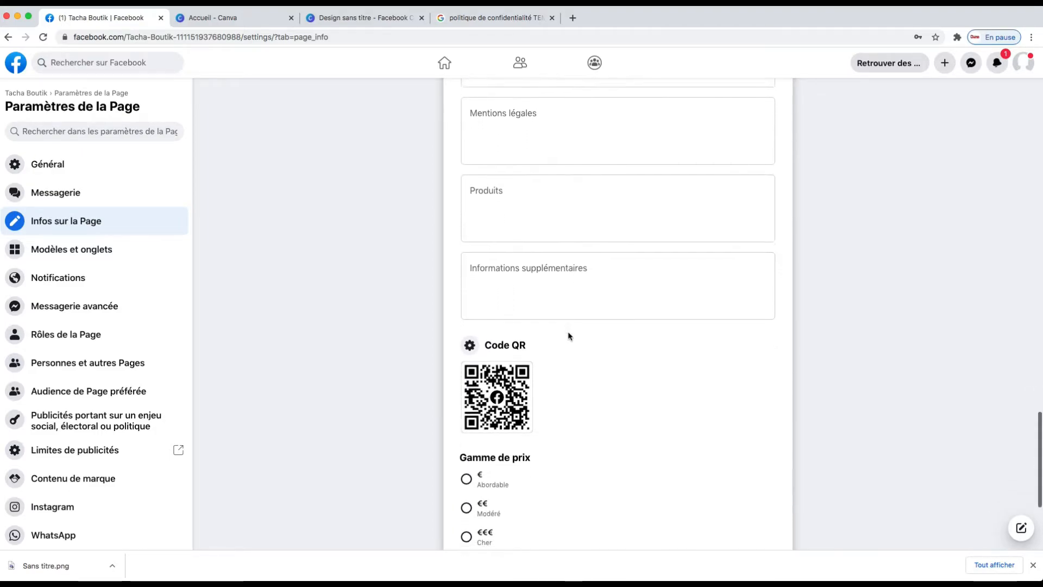
pyautogui.scroll(20, 577, 336)
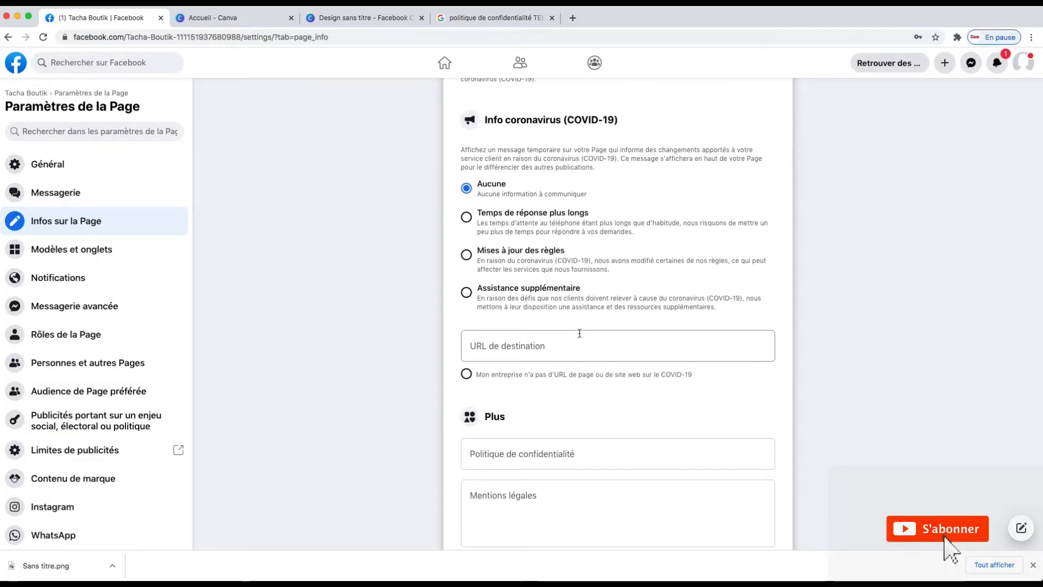
pyautogui.scroll(4, 579, 333)
pyautogui.scroll(14, 579, 332)
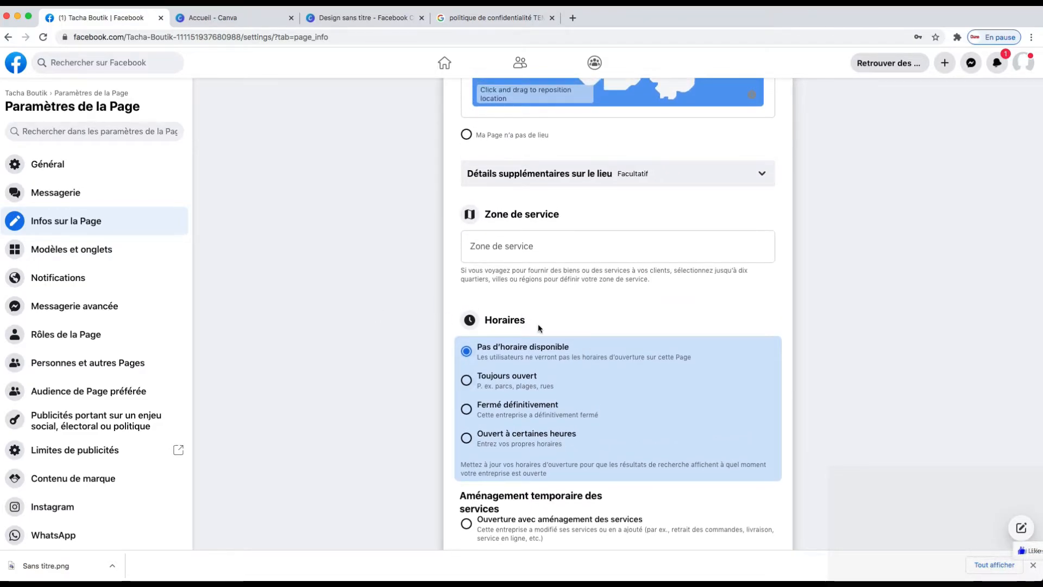
pyautogui.scroll(5, 519, 294)
pyautogui.scroll(1, 517, 287)
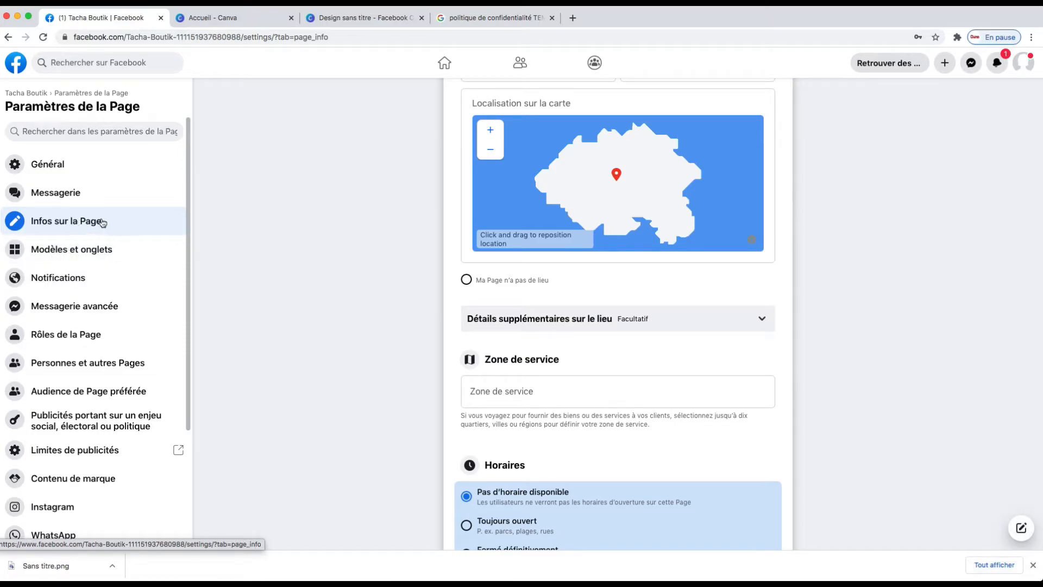
# Open the templates and tabs settings, preview the Lieux and Shopping page templates, and review the page tabs list.
pyautogui.click(67, 254)
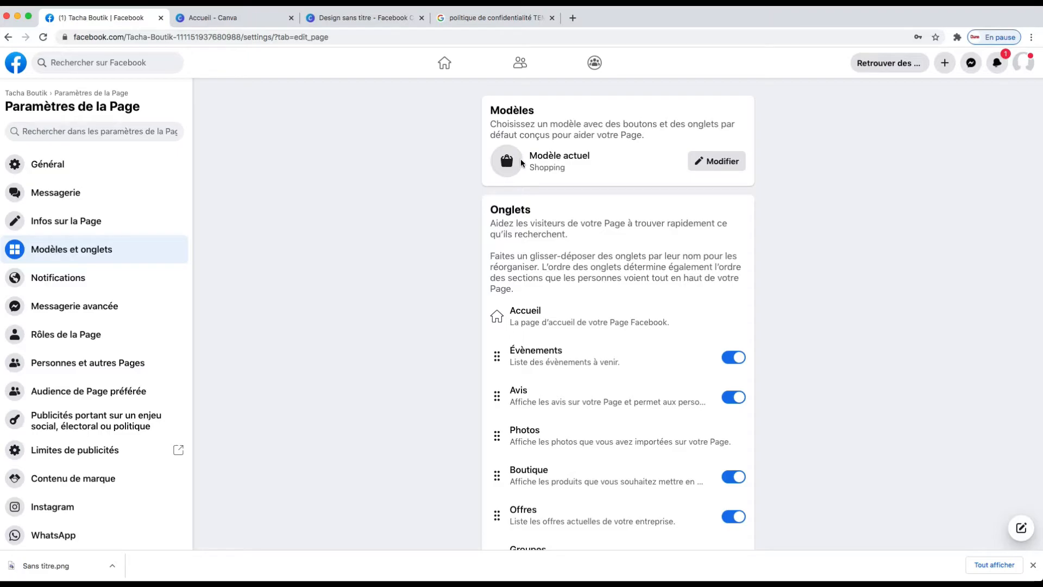
pyautogui.click(723, 163)
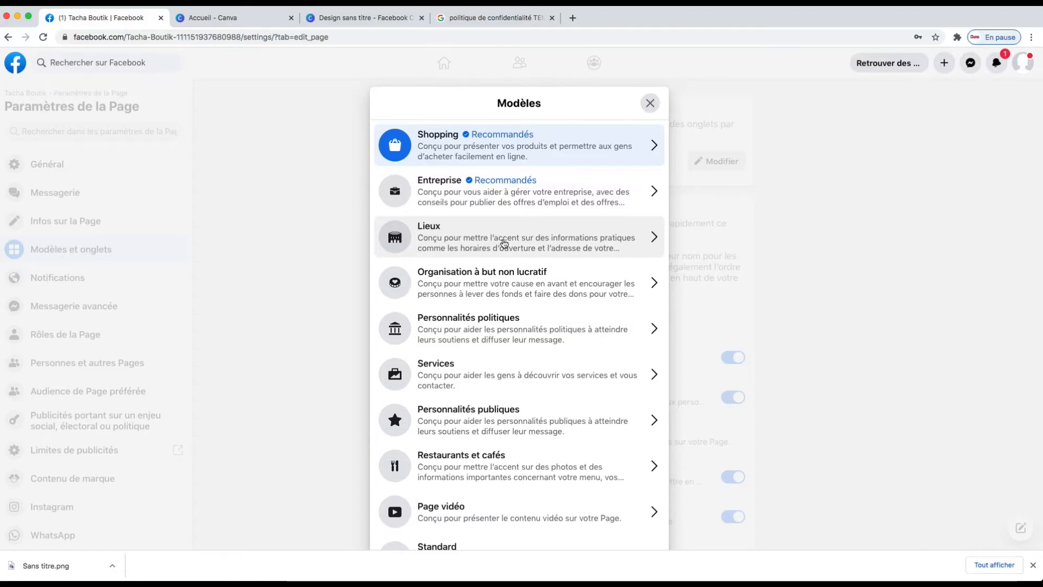
pyautogui.click(504, 242)
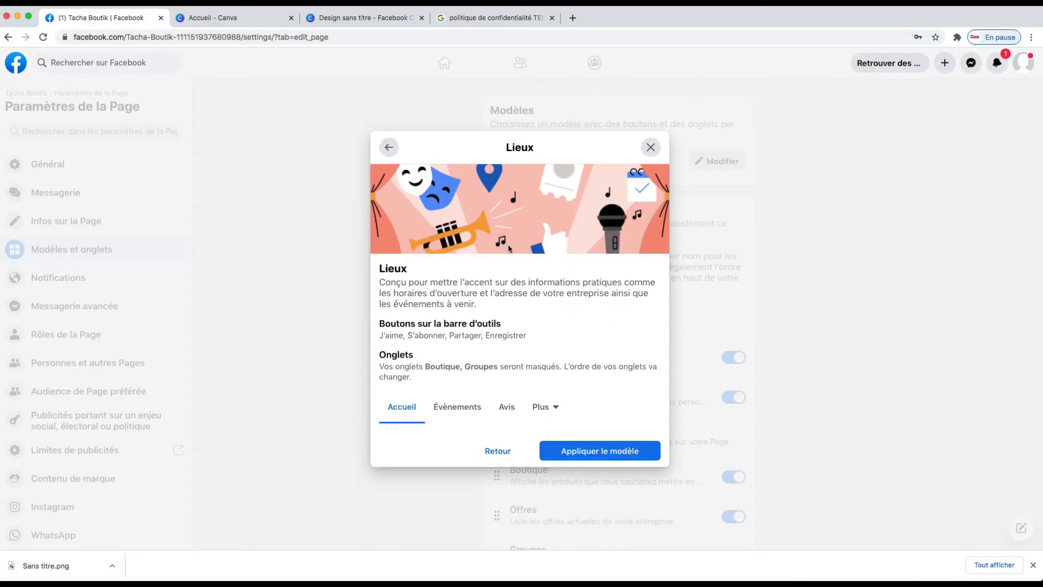
pyautogui.click(497, 461)
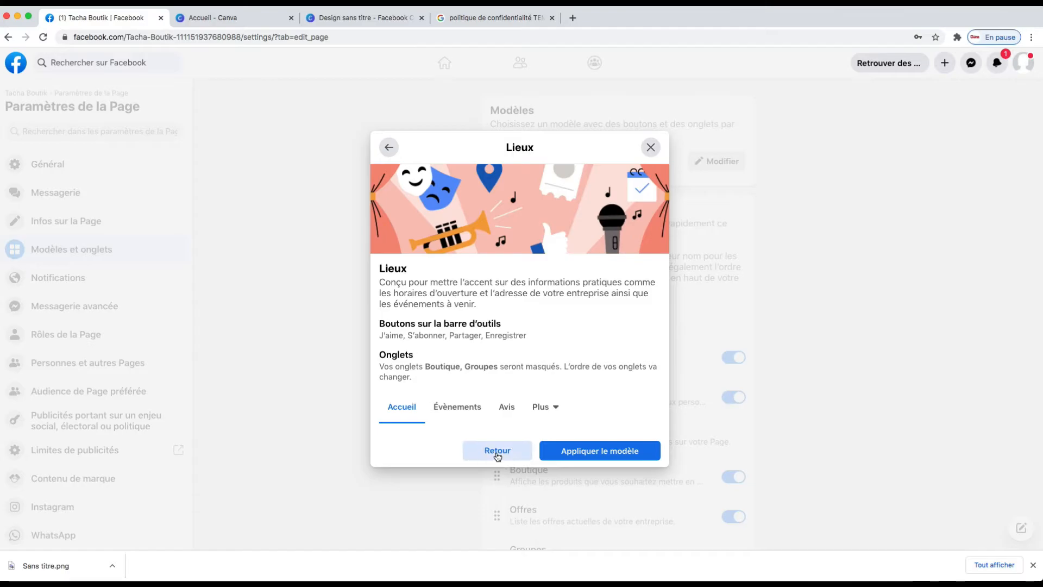
pyautogui.scroll(-1, 510, 327)
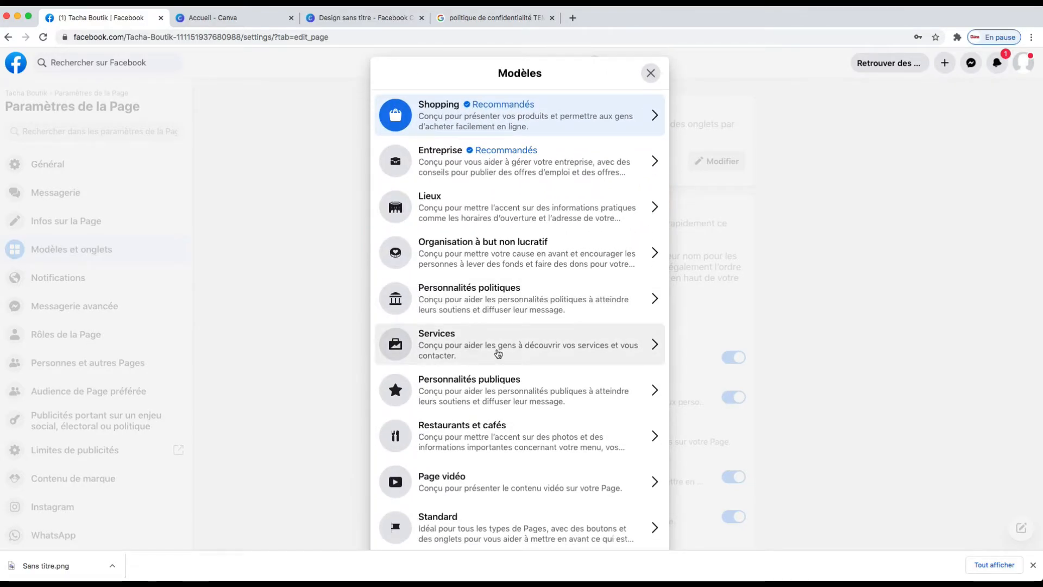
pyautogui.scroll(-2, 501, 375)
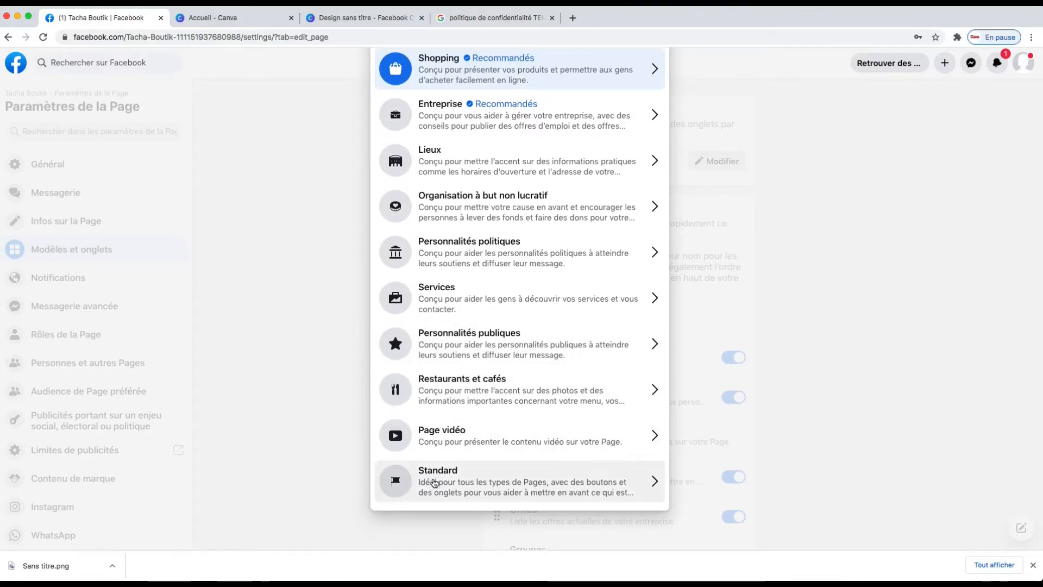
pyautogui.scroll(3, 509, 280)
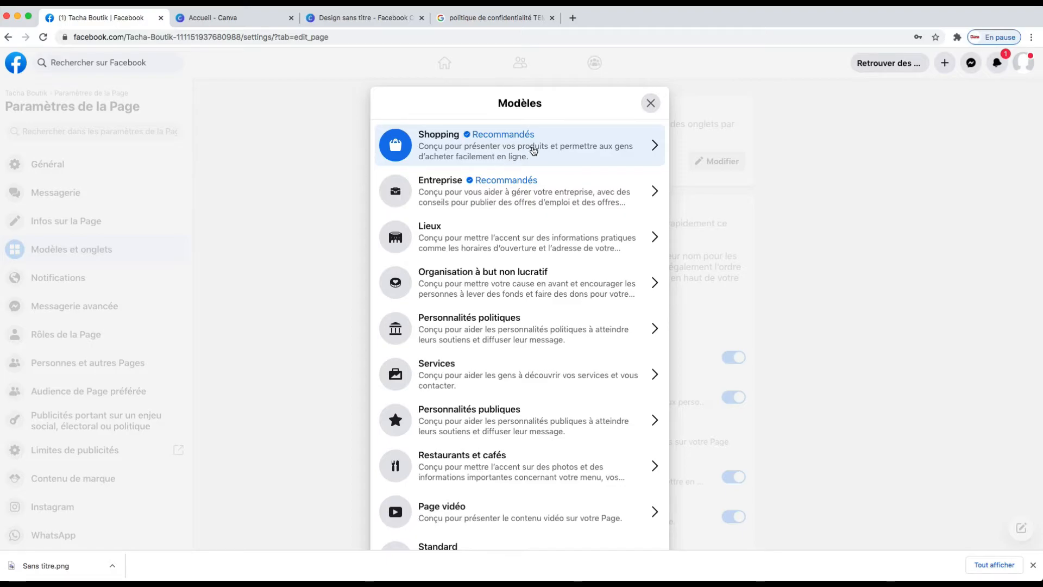
pyautogui.click(568, 148)
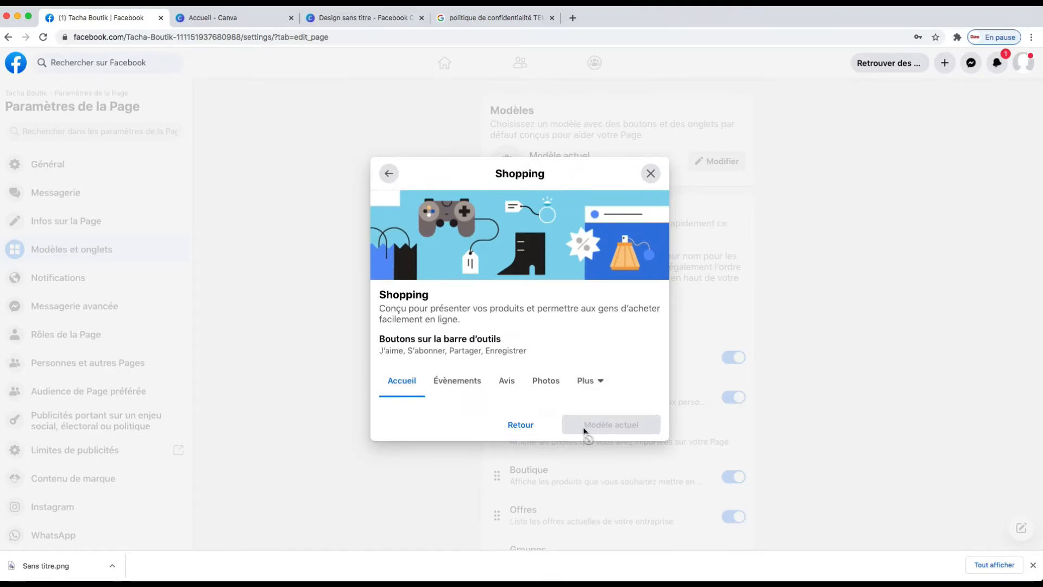
pyautogui.click(534, 432)
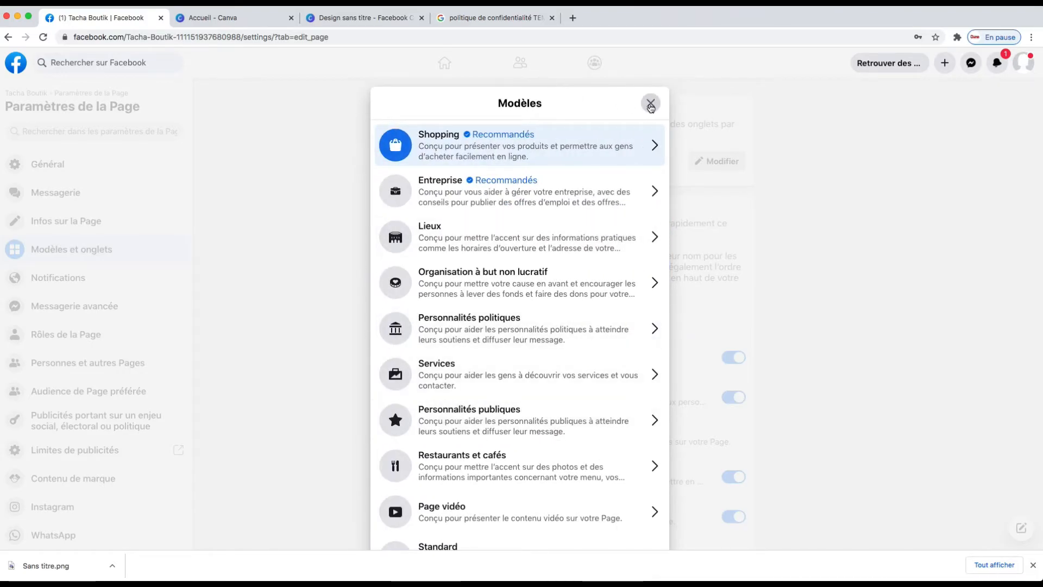
pyautogui.click(650, 104)
pyautogui.scroll(-5, 829, 295)
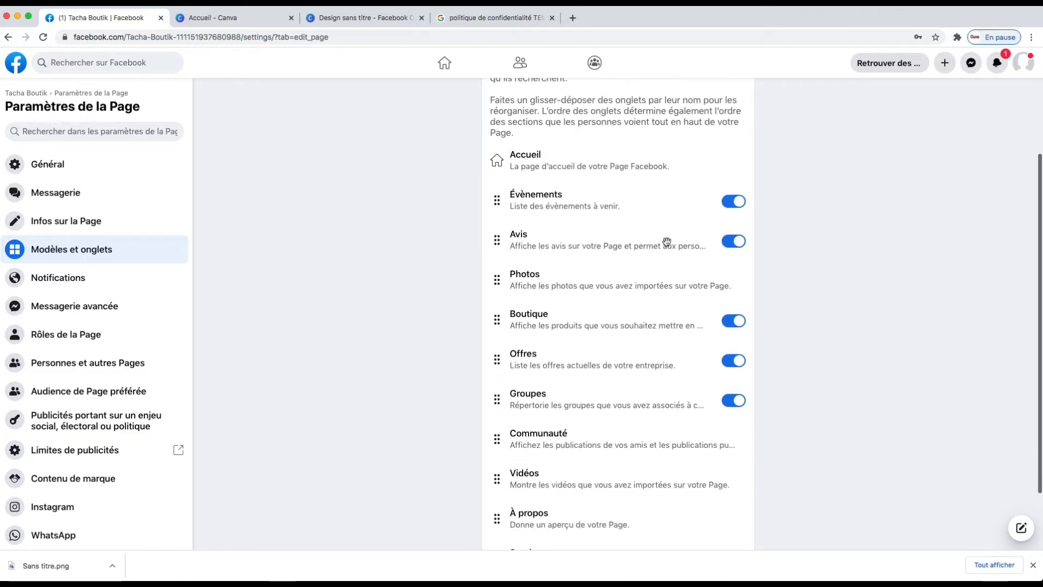
pyautogui.scroll(-3, 797, 436)
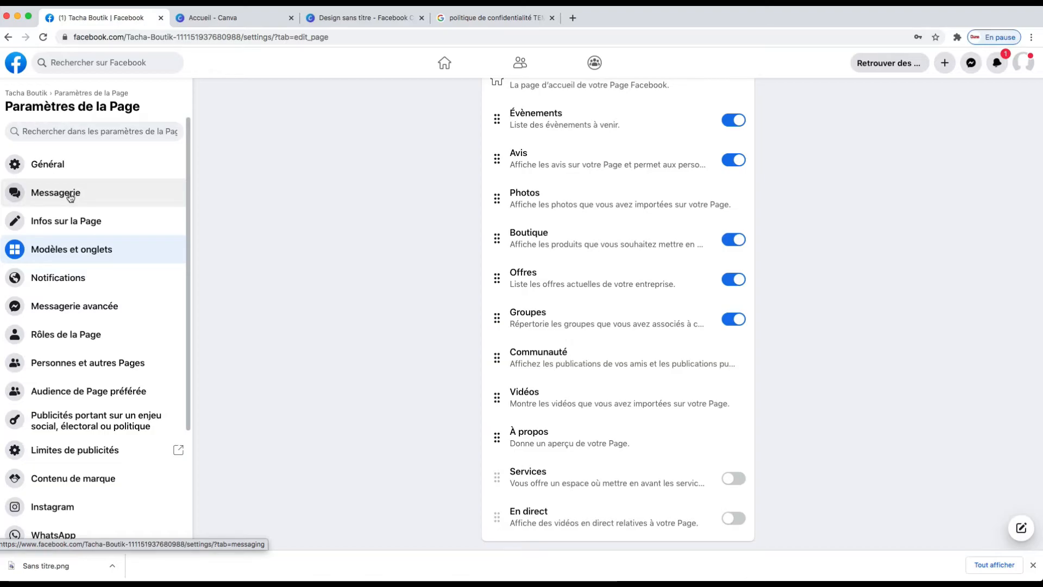
# Open the page's messaging settings and turn on the Messenger welcome message.
pyautogui.click(69, 196)
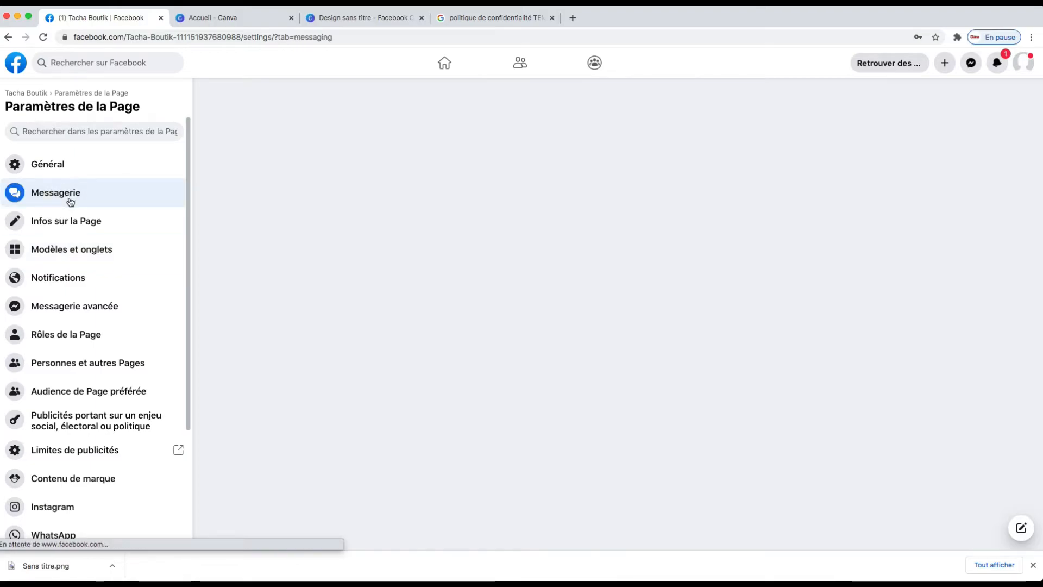
pyautogui.scroll(-1, 310, 289)
pyautogui.scroll(-1, 309, 287)
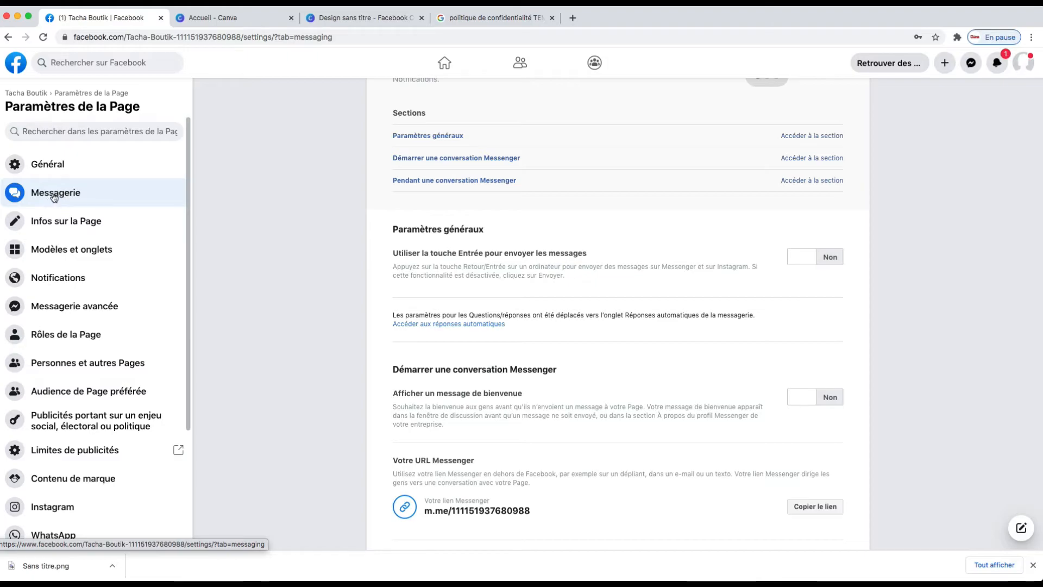
pyautogui.scroll(-1, 307, 293)
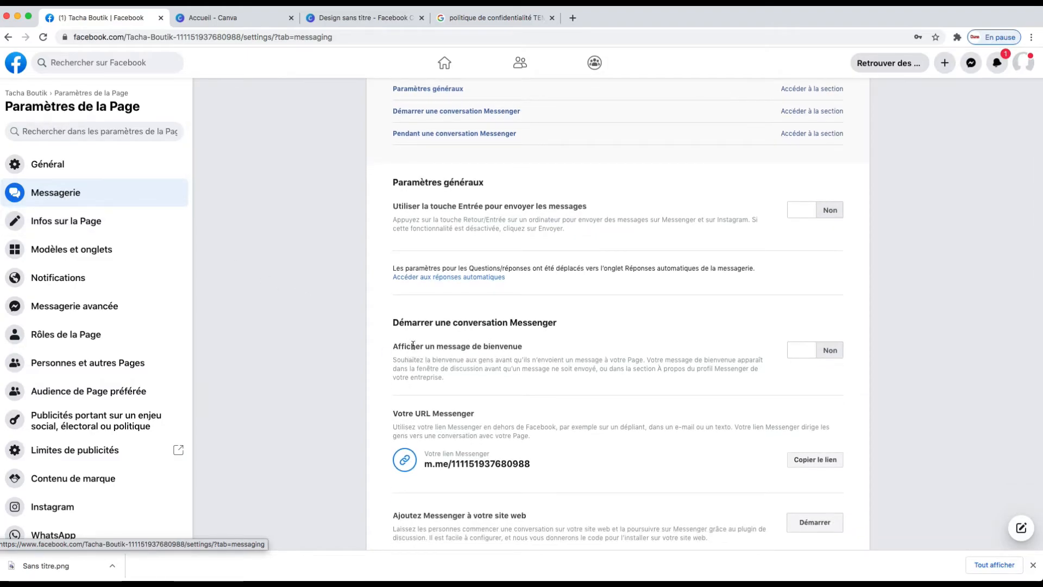
pyautogui.click(801, 350)
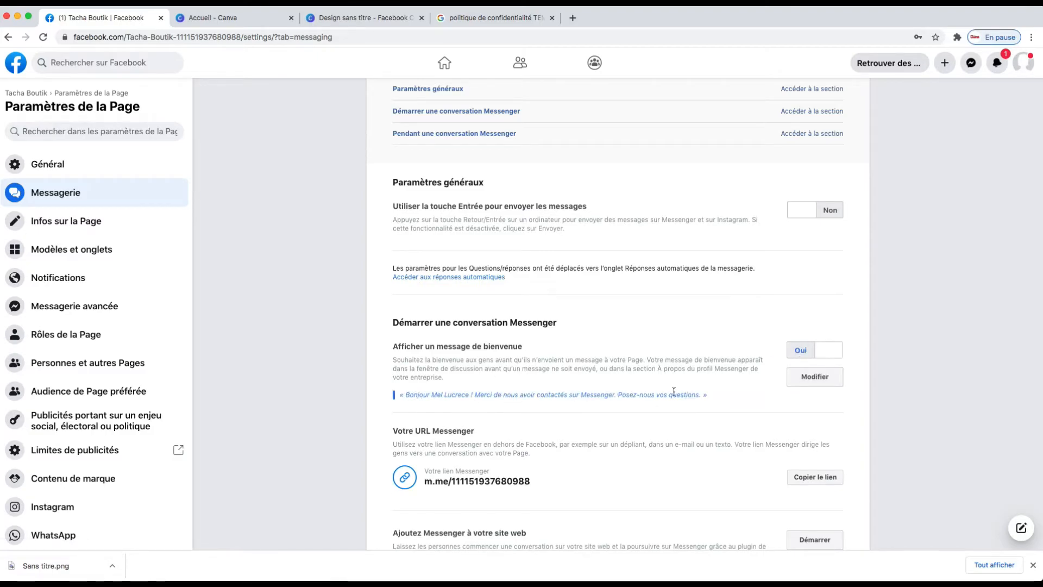
pyautogui.click(815, 376)
pyautogui.scroll(-5, 718, 421)
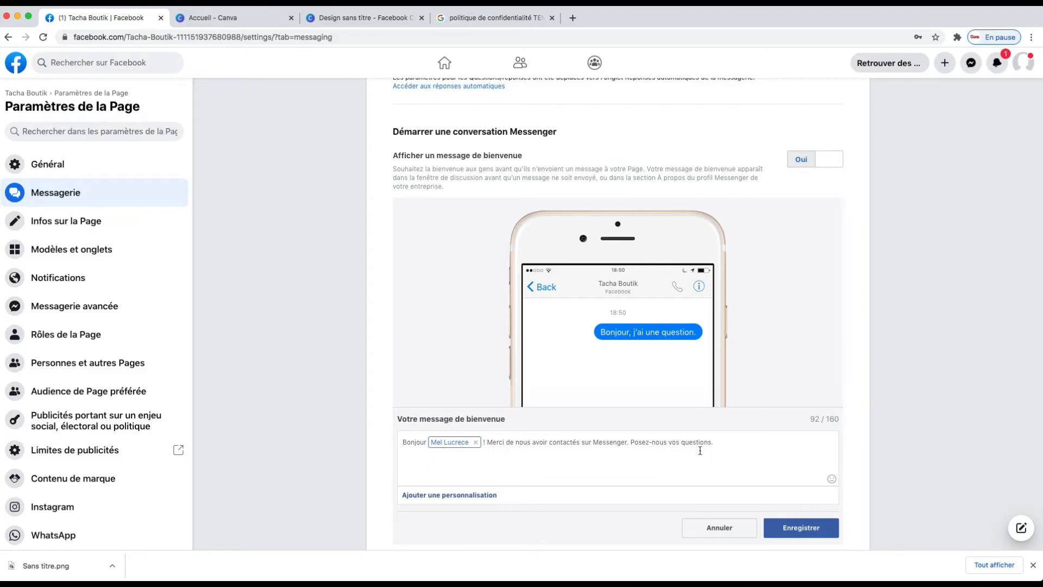
pyautogui.scroll(1, 745, 456)
pyautogui.click(720, 529)
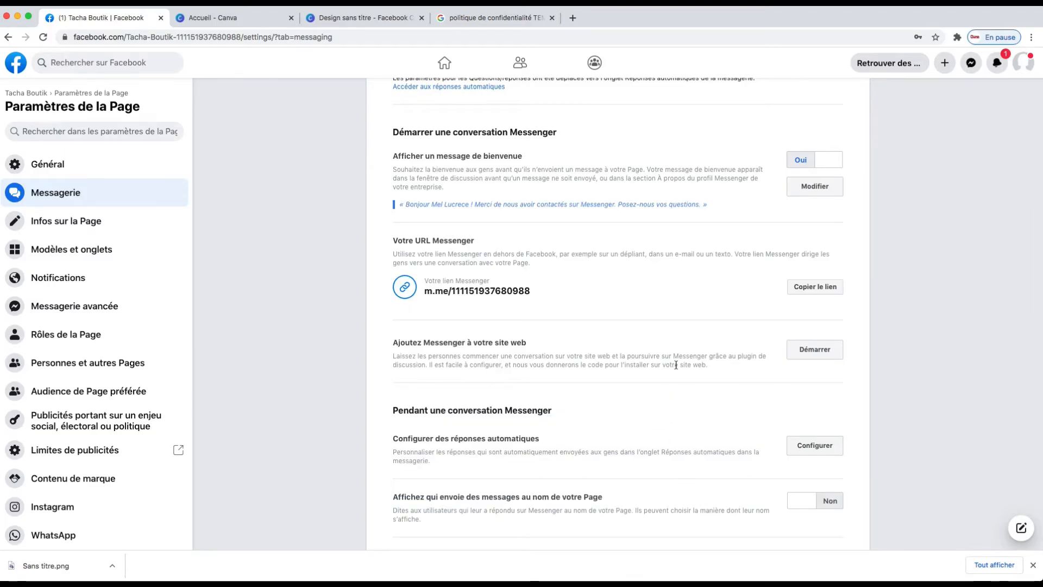
# Review the messaging settings sections for general options, starting conversations and automatic replies.
pyautogui.scroll(1, 678, 367)
pyautogui.scroll(-2, 678, 373)
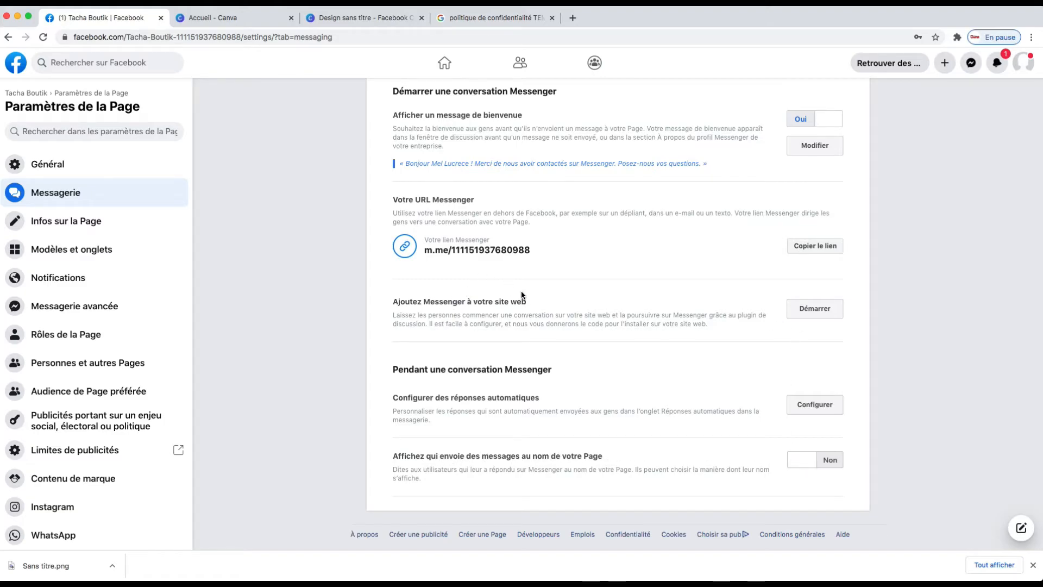
pyautogui.scroll(2, 517, 297)
pyautogui.scroll(3, 516, 298)
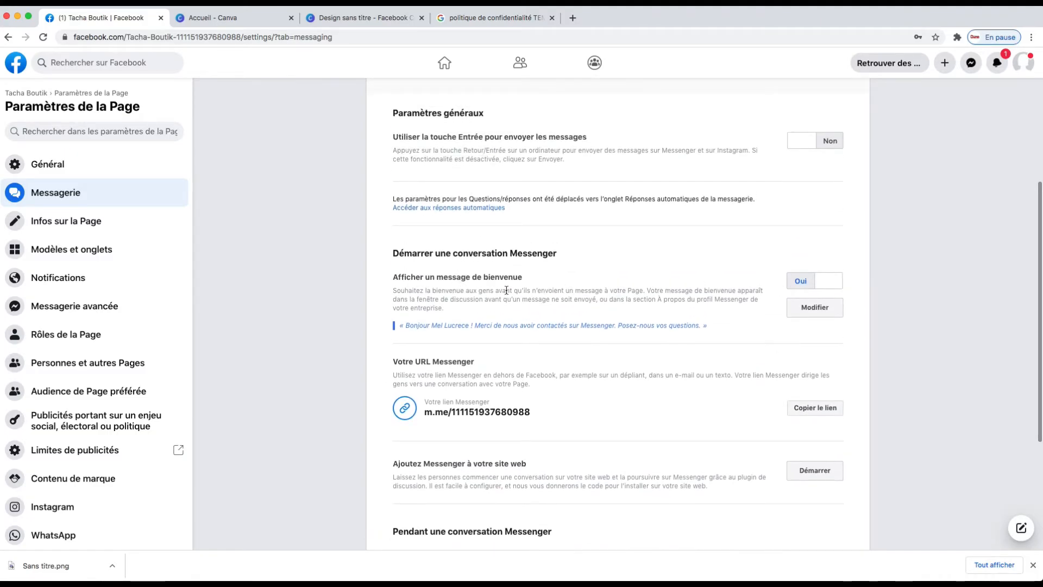
pyautogui.scroll(2, 819, 282)
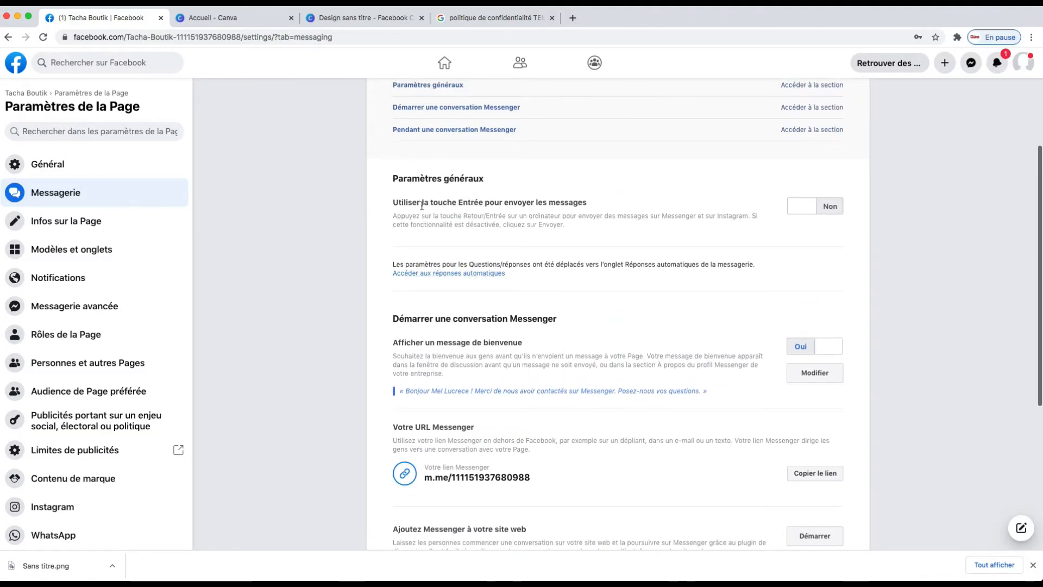
pyautogui.scroll(2, 749, 217)
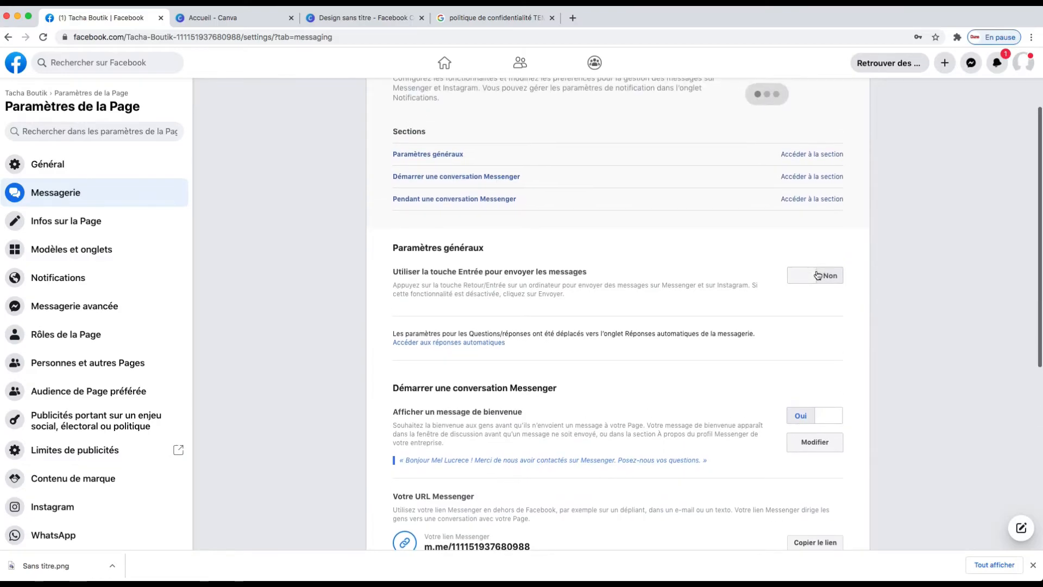
pyautogui.scroll(-1, 652, 217)
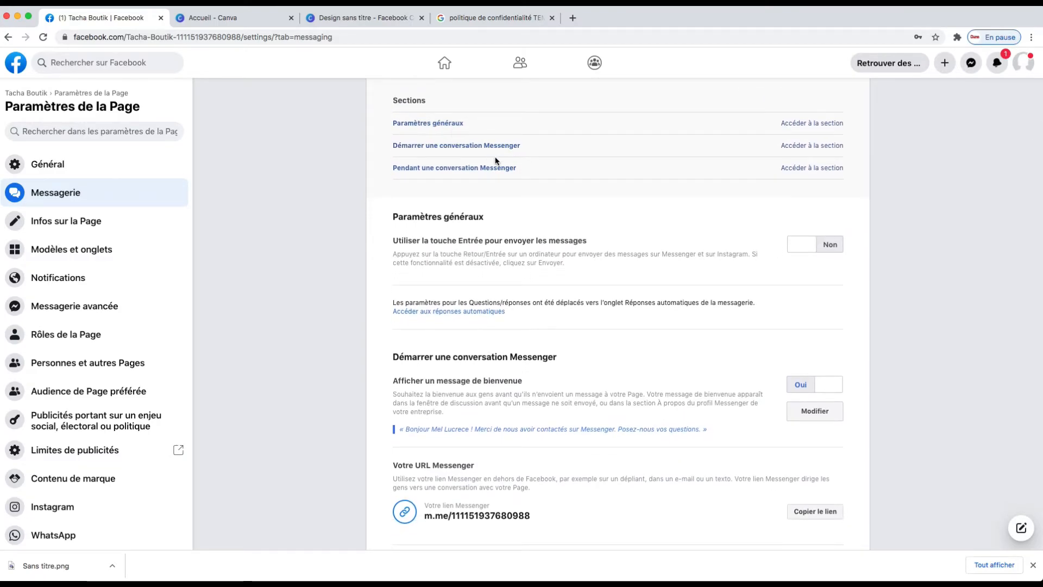
pyautogui.scroll(3, 546, 180)
pyautogui.scroll(-10, 565, 206)
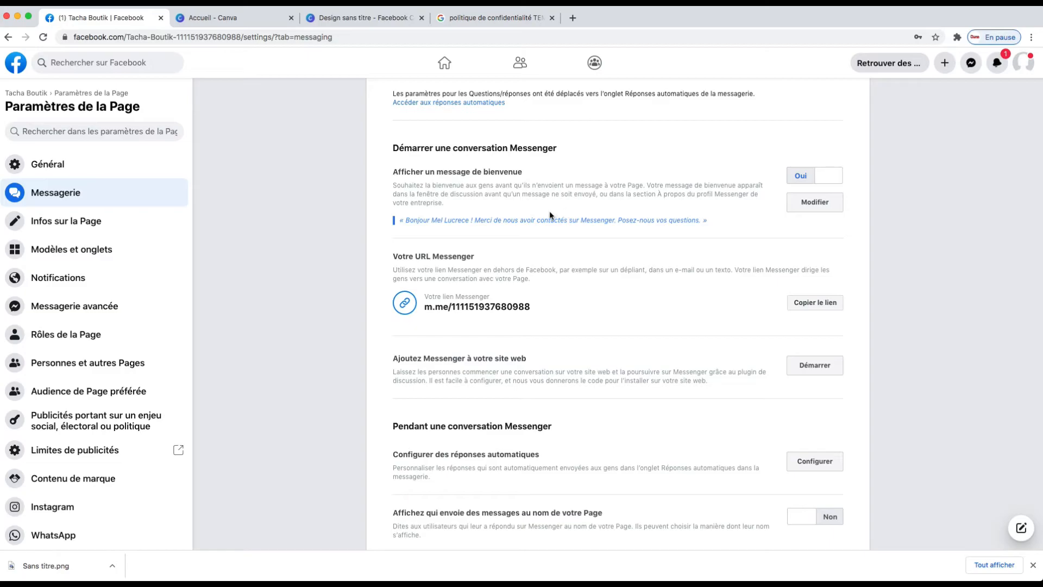
pyautogui.scroll(4, 532, 213)
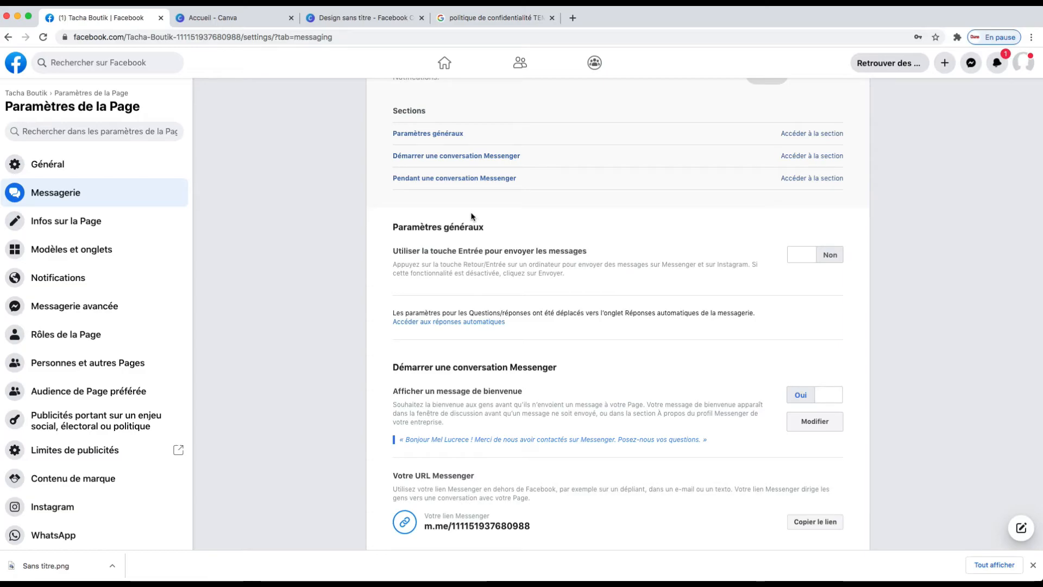
pyautogui.scroll(2, 472, 217)
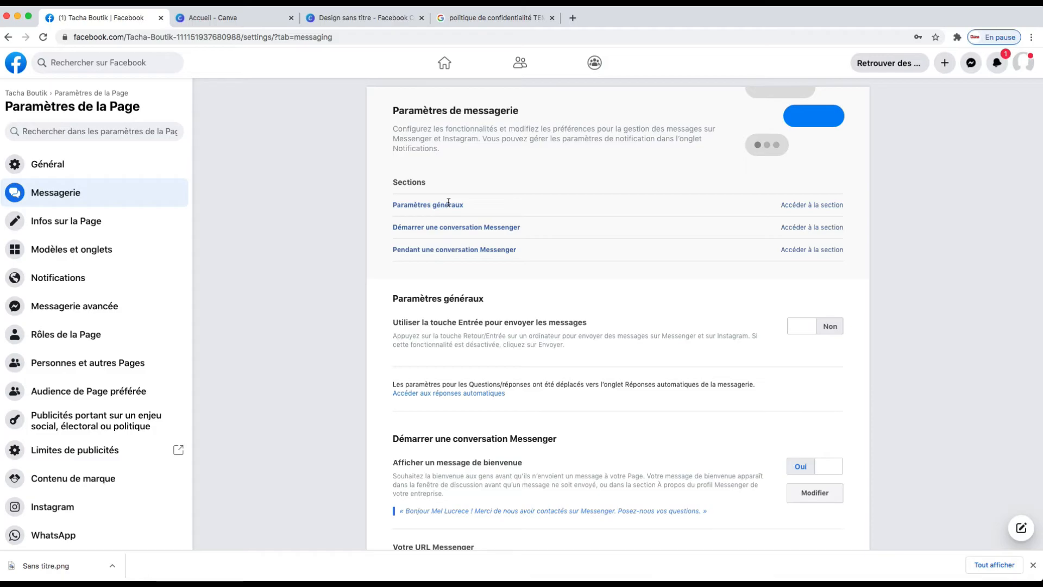
# Go back to the Facebook home feed and open the Tacha Boutik page.
pyautogui.click(17, 64)
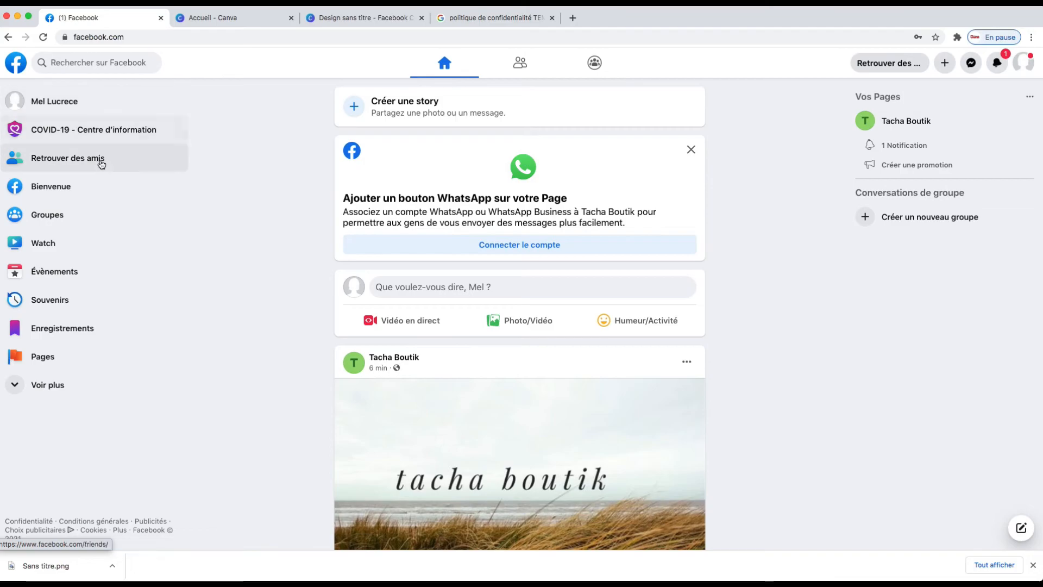
pyautogui.click(906, 121)
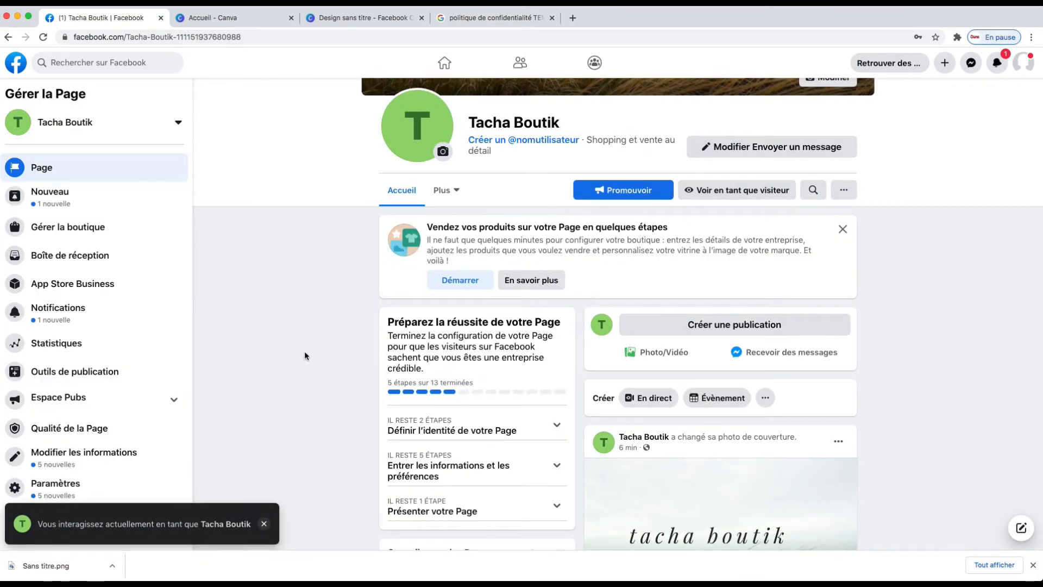
# Open the page username dialog and enter tachaboutik as the username.
pyautogui.scroll(1, 526, 232)
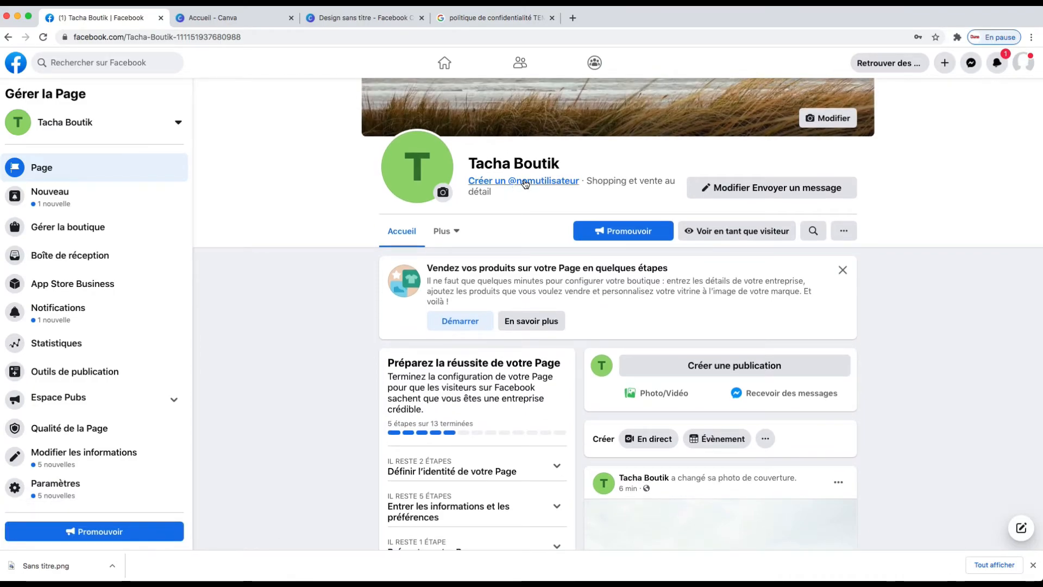
pyautogui.click(534, 182)
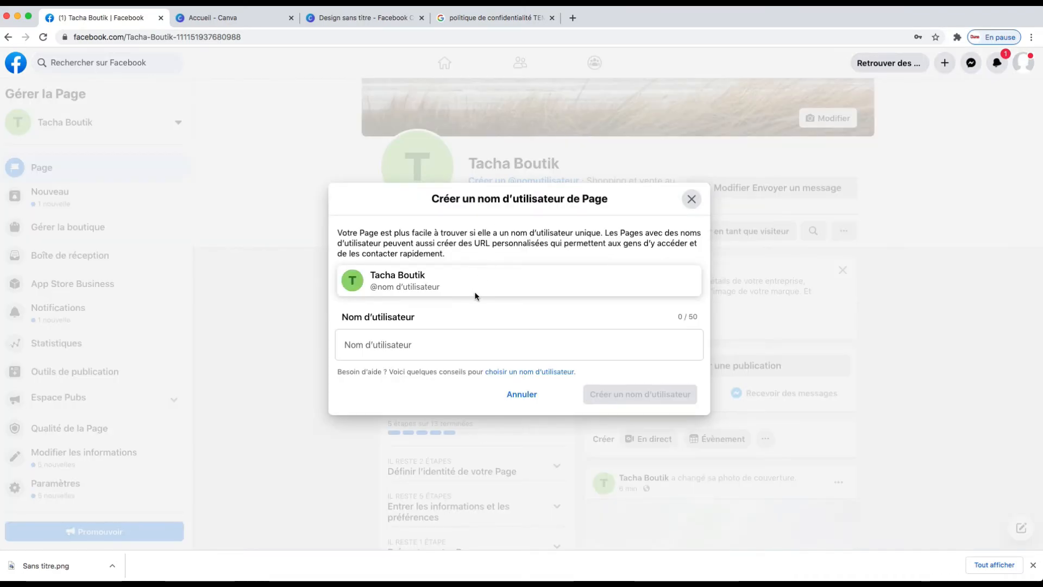
pyautogui.click(401, 346)
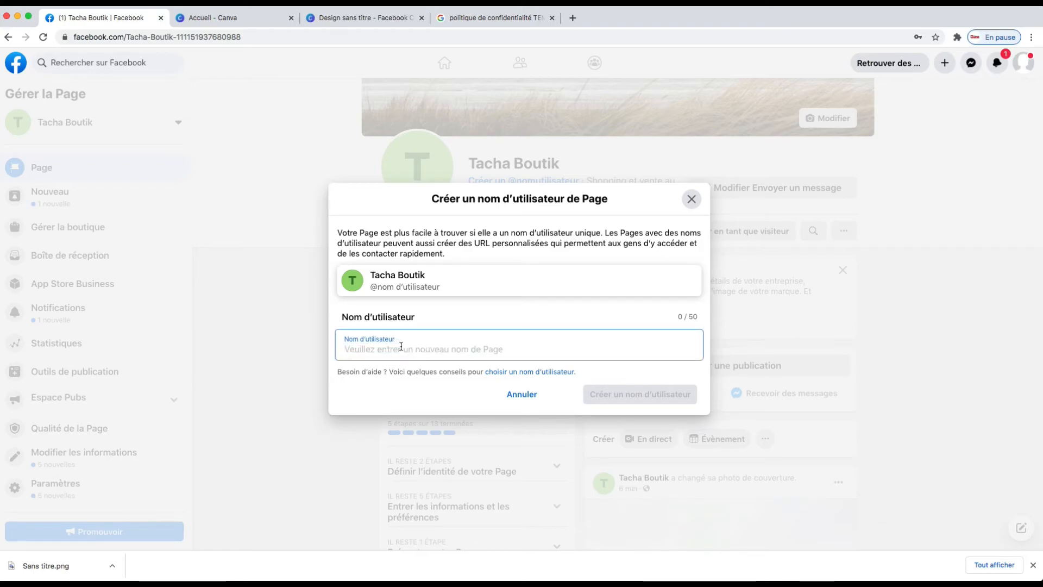
pyautogui.write('tacha')
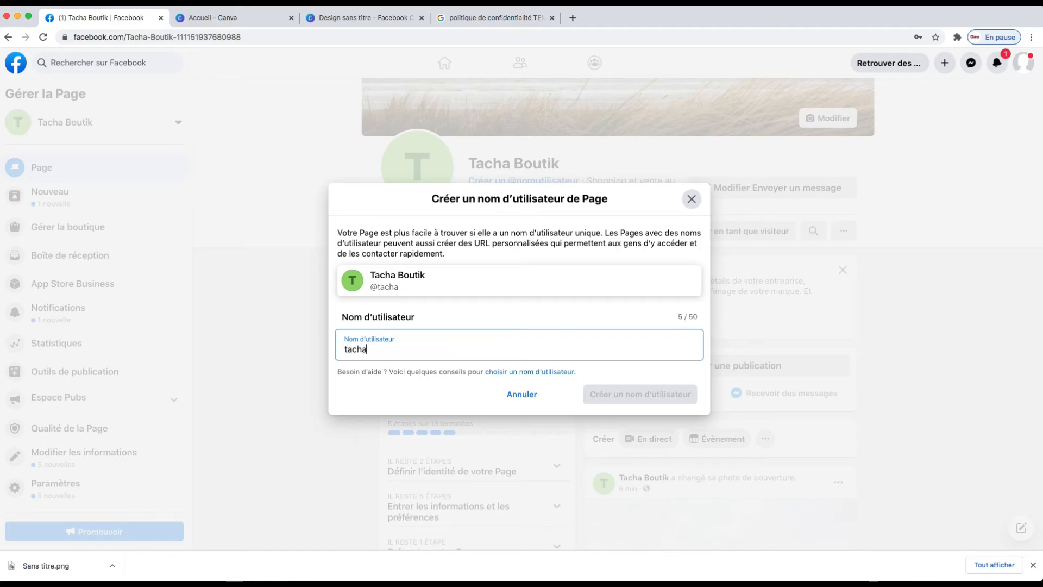
pyautogui.write('boutik')
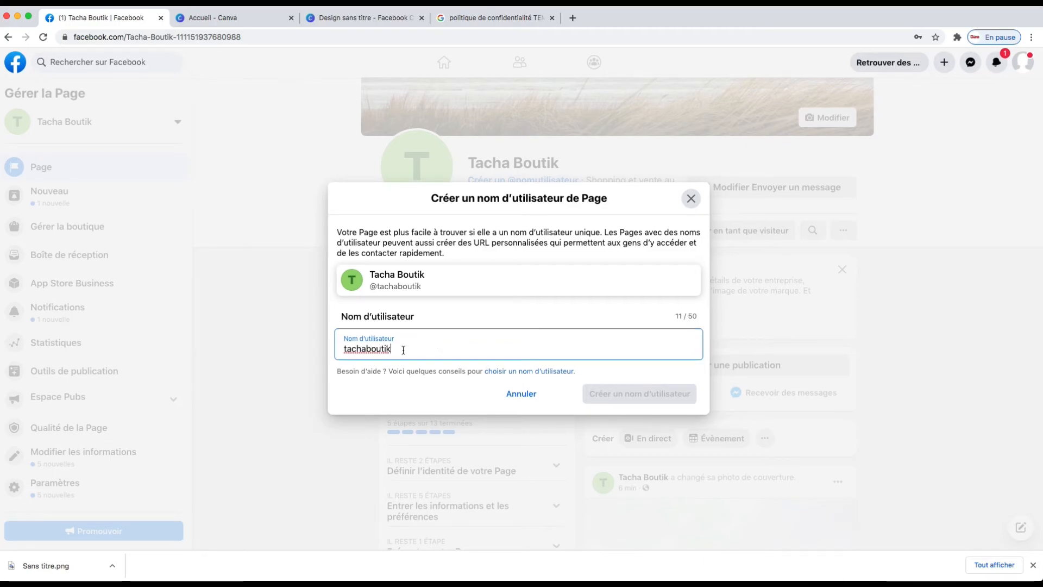
# Try editing the username into tachaboutique with an extra suffix.
pyautogui.click(367, 350)
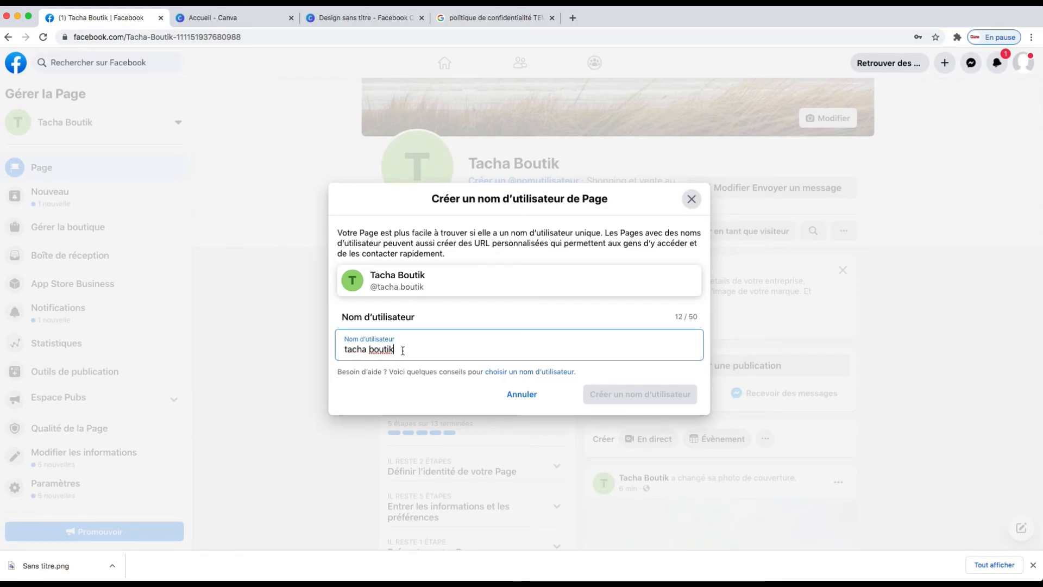
pyautogui.press('BackSpace')
pyautogui.press('BackSpace')
pyautogui.press('BackSpace')
pyautogui.press('BackSpace')
pyautogui.press('BackSpace')
pyautogui.press('BackSpace')
pyautogui.press('BackSpace')
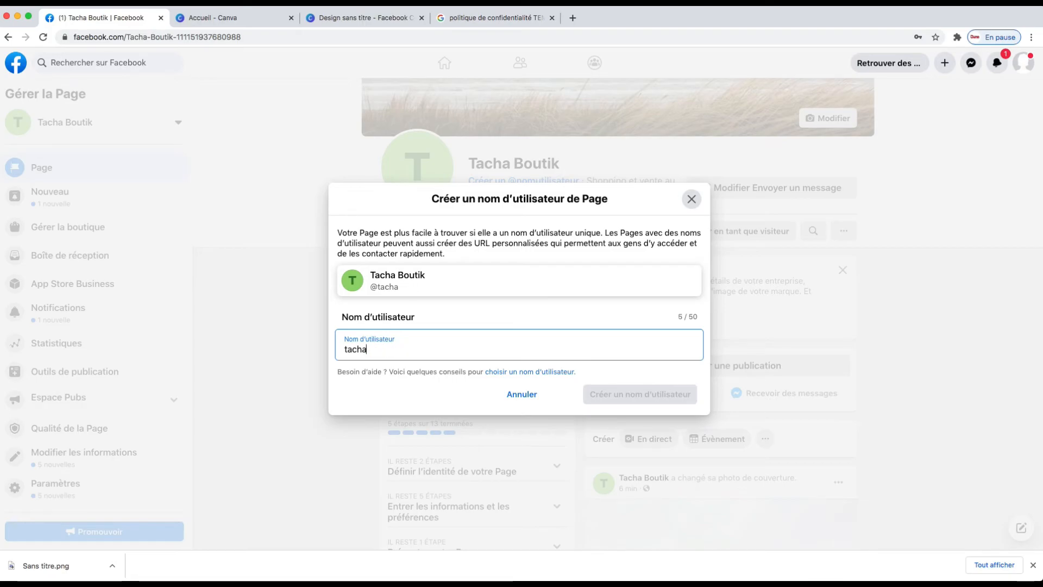
pyautogui.write('bouti')
pyautogui.write('qu')
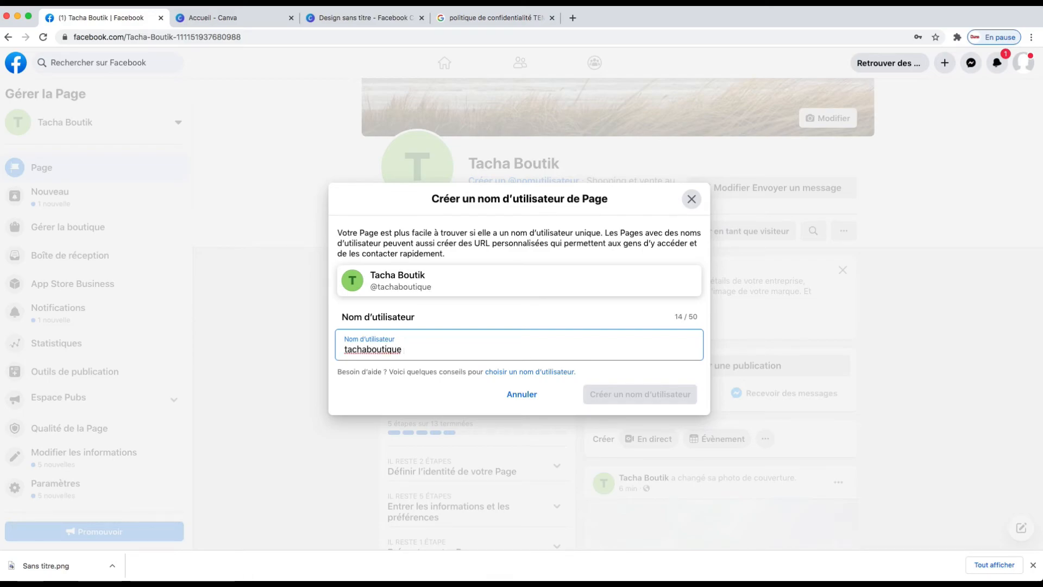
pyautogui.write('e cot')
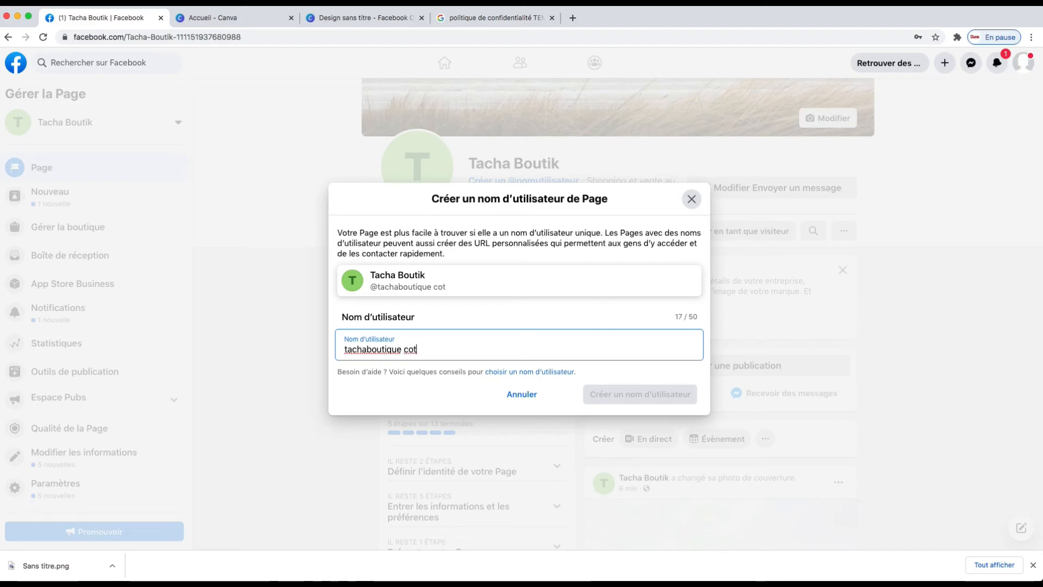
pyautogui.press('BackSpace')
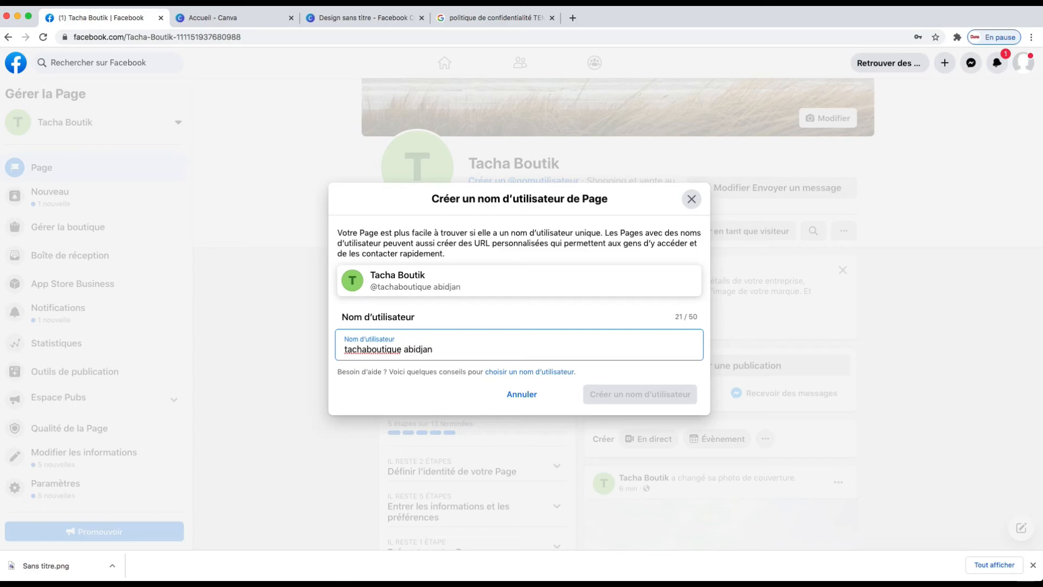
# Try tachaboutique abidjan as the username, then remove the abidjan suffix.
pyautogui.click(453, 368)
pyautogui.click(510, 341)
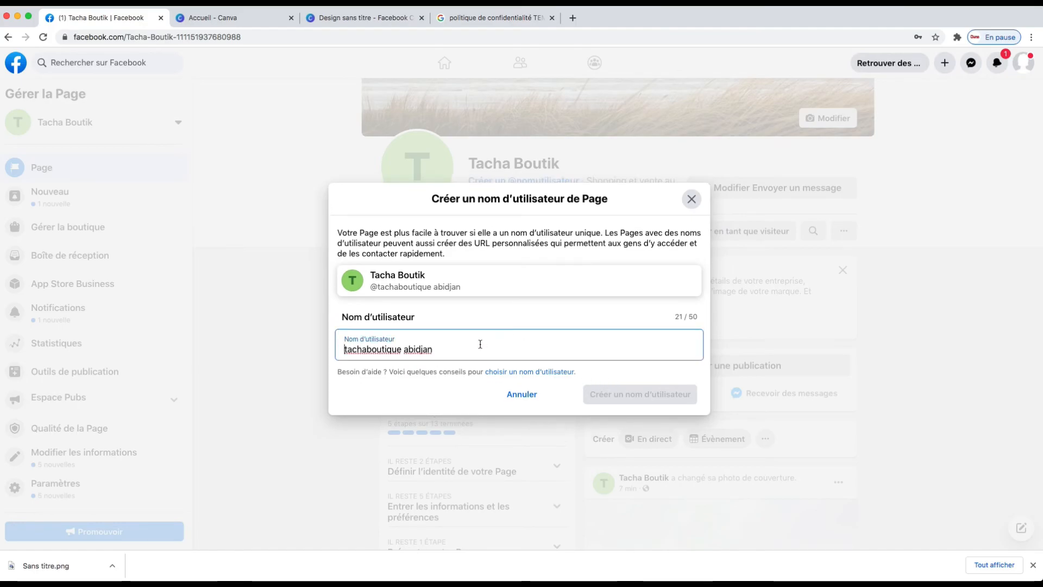
pyautogui.press('BackSpace')
pyautogui.press('BackSpace')
pyautogui.press('BackSpace')
pyautogui.press('BackSpace')
pyautogui.press('BackSpace')
pyautogui.press('BackSpace')
pyautogui.press('BackSpace')
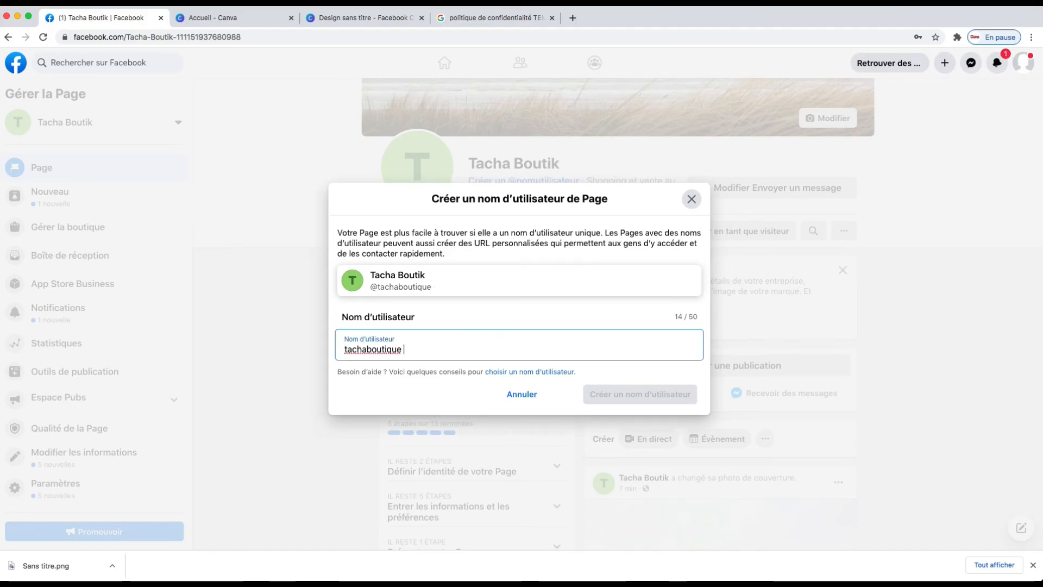
# Change the username back to tachaboutik, create it and close the confirmation.
pyautogui.click(442, 400)
pyautogui.click(421, 340)
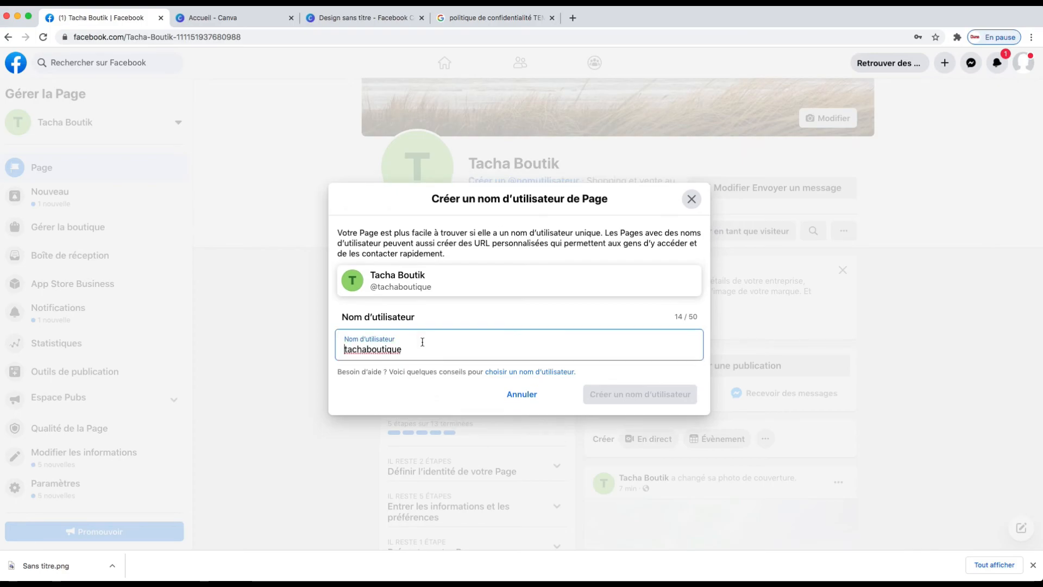
pyautogui.press('BackSpace')
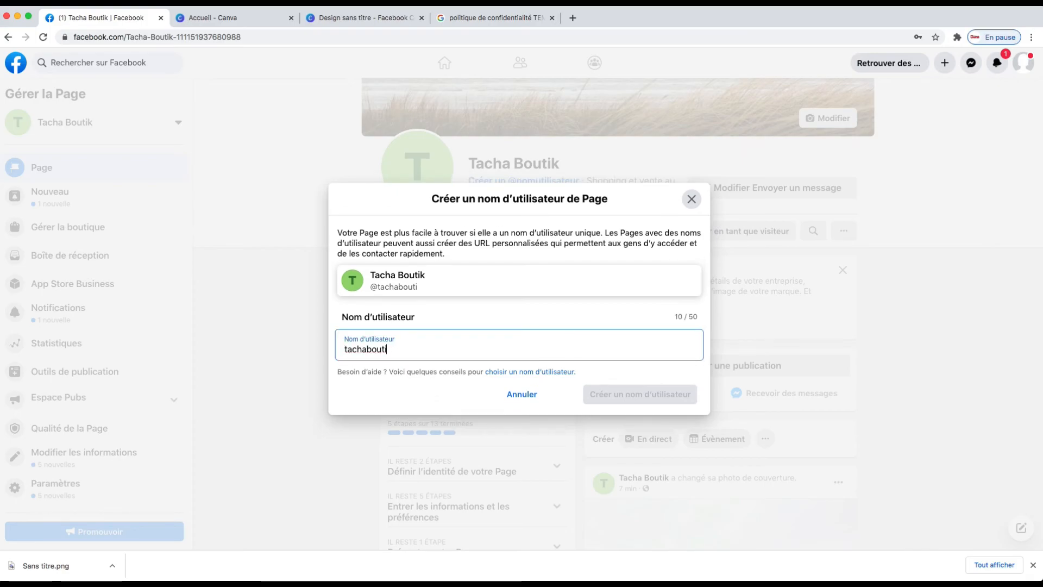
pyautogui.write('k')
pyautogui.click(436, 389)
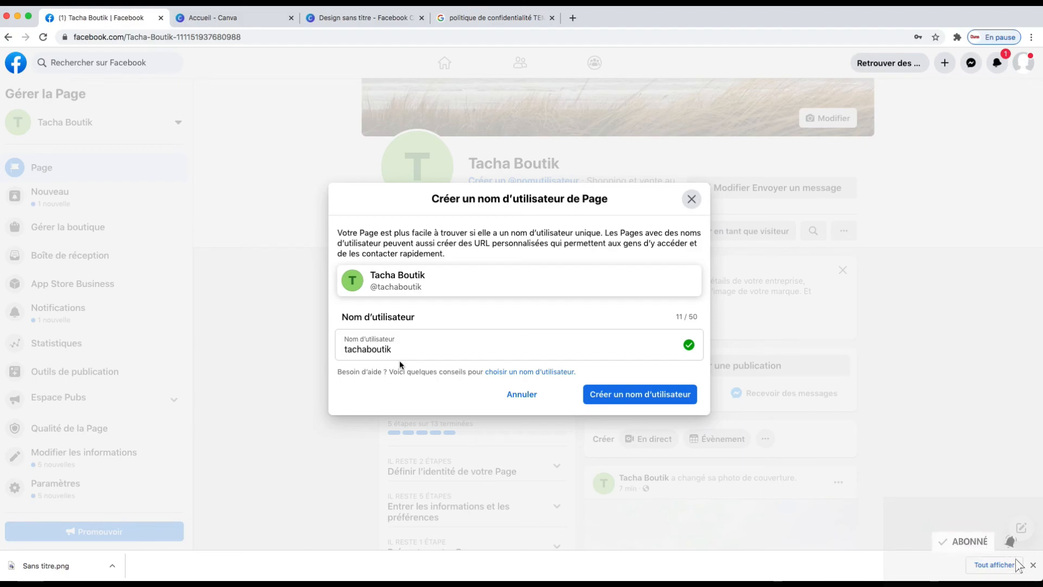
pyautogui.click(629, 395)
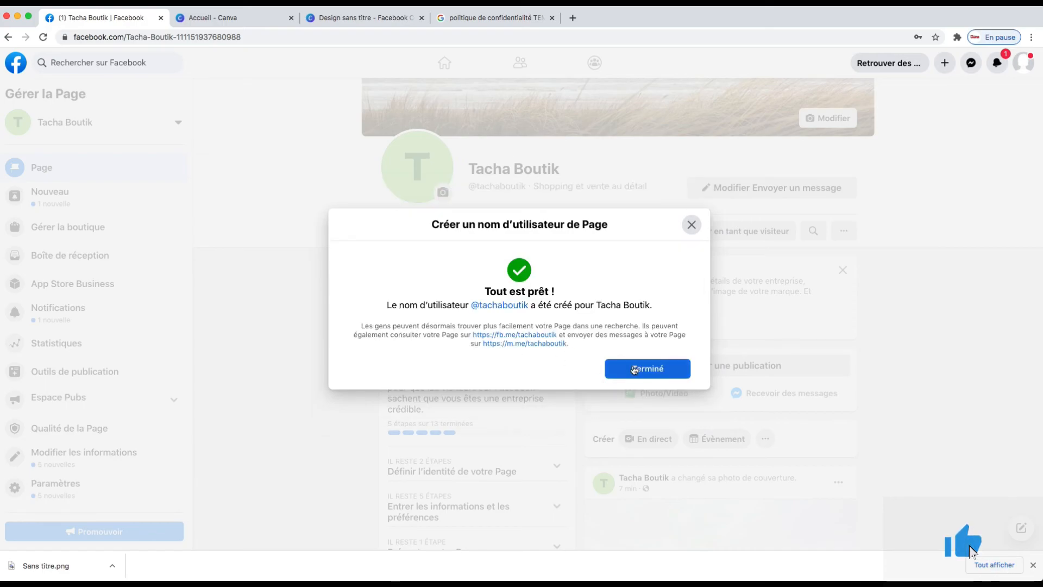
pyautogui.click(625, 367)
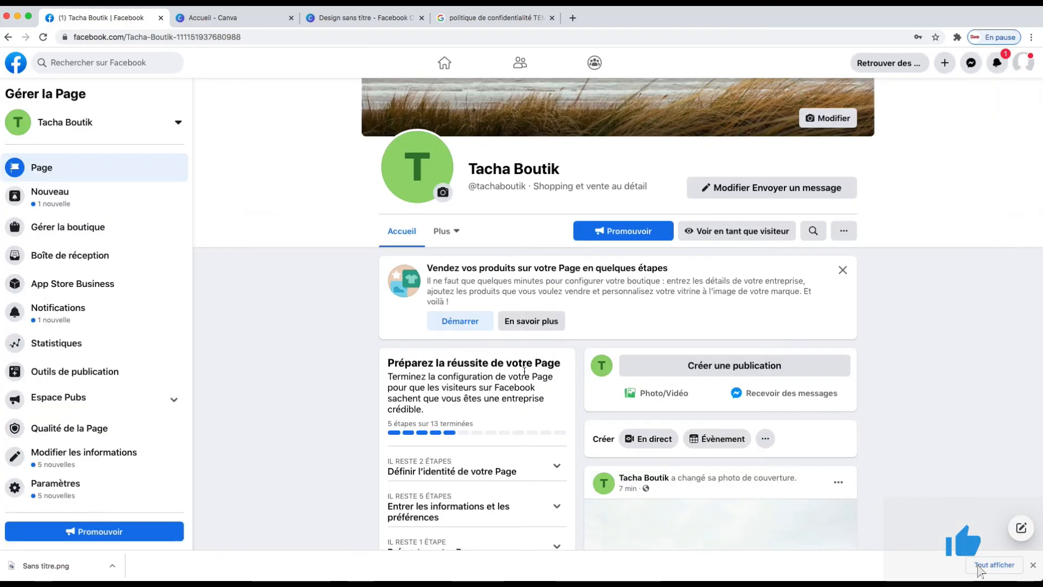